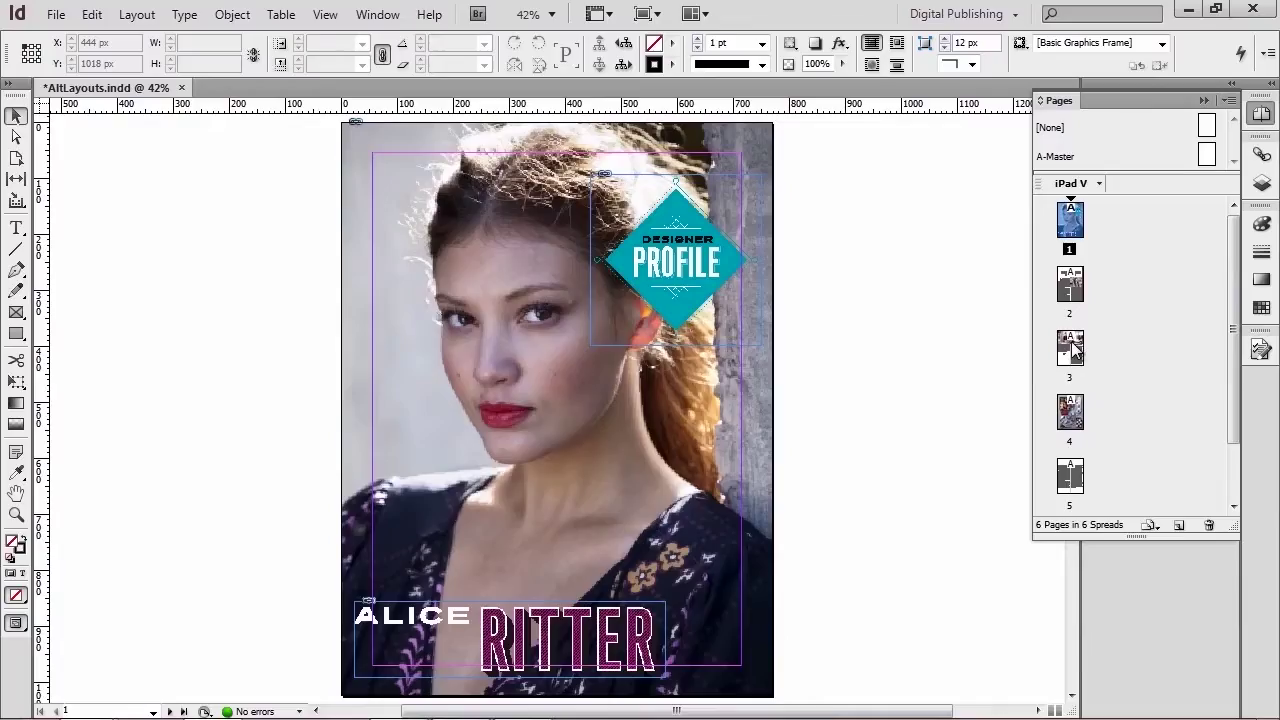
Go to page 3 and open the Liquid Layout panel from the expanded dock
double_click(1070, 347)
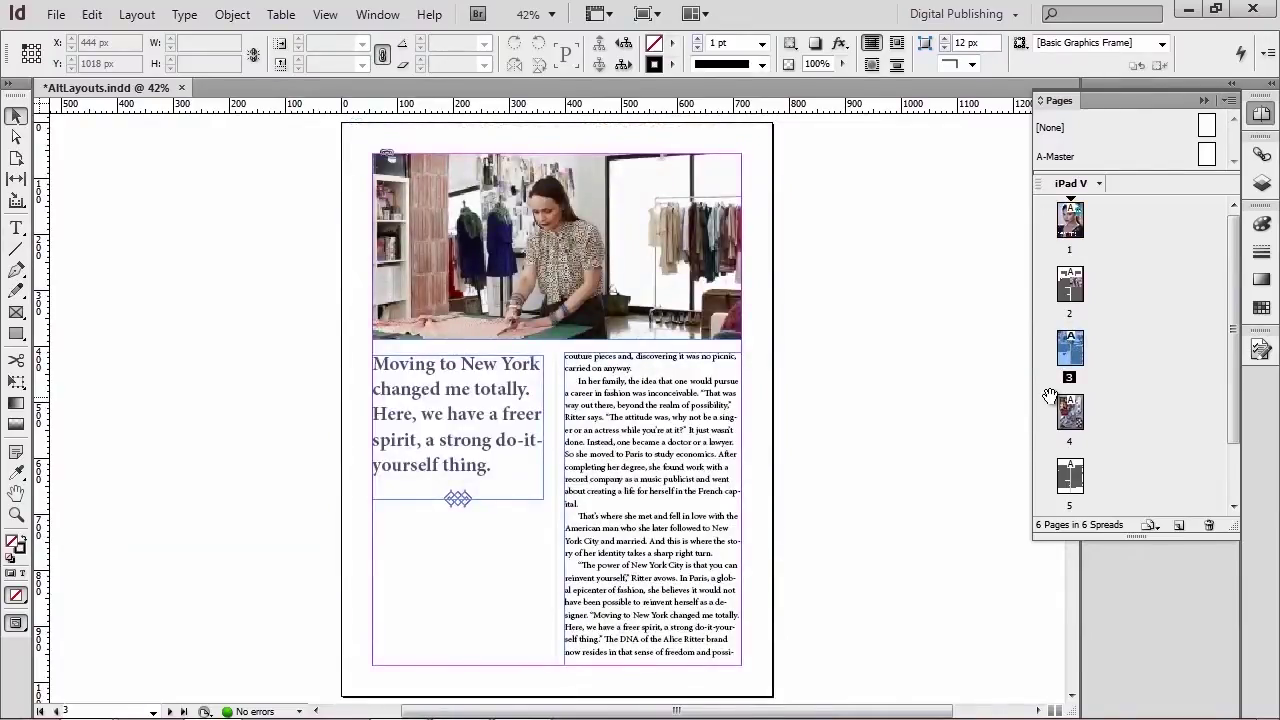
left_click(1204, 100)
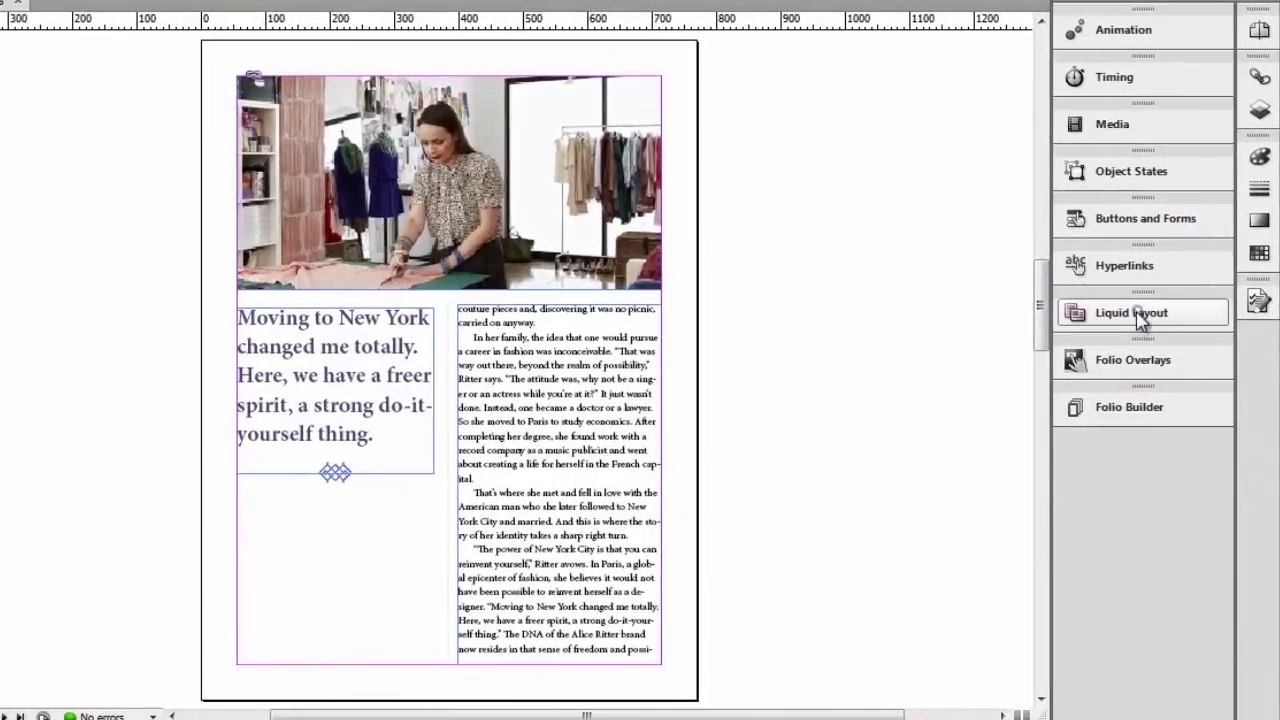
left_click(1138, 316)
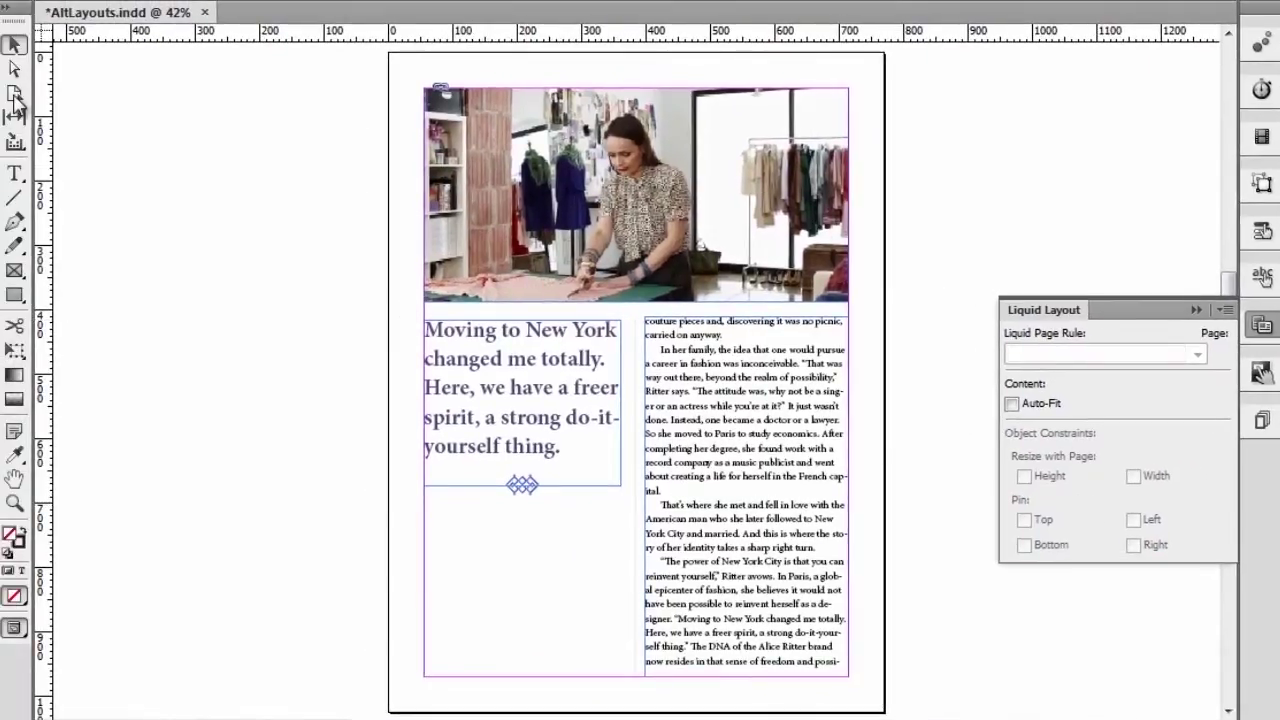
Set page 3's liquid page rule to Scale and shrink the page to about 580 px to preview scaling
left_click(15, 94)
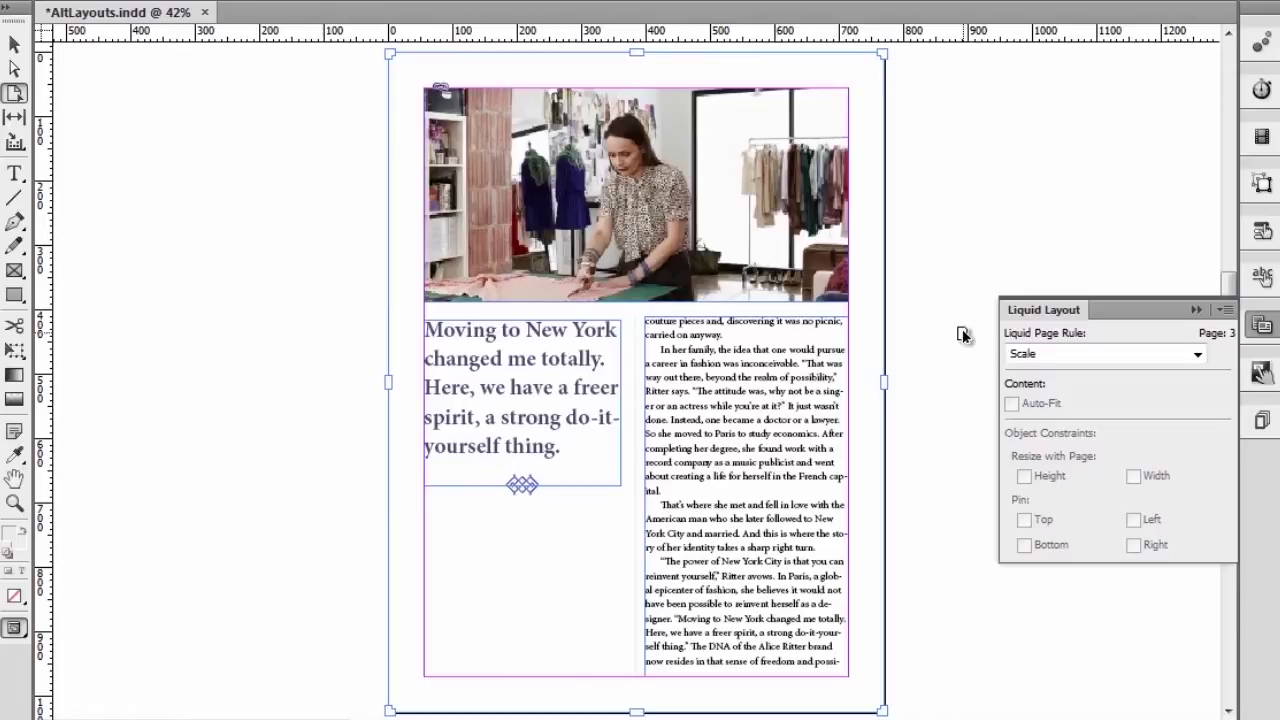
left_click(1198, 355)
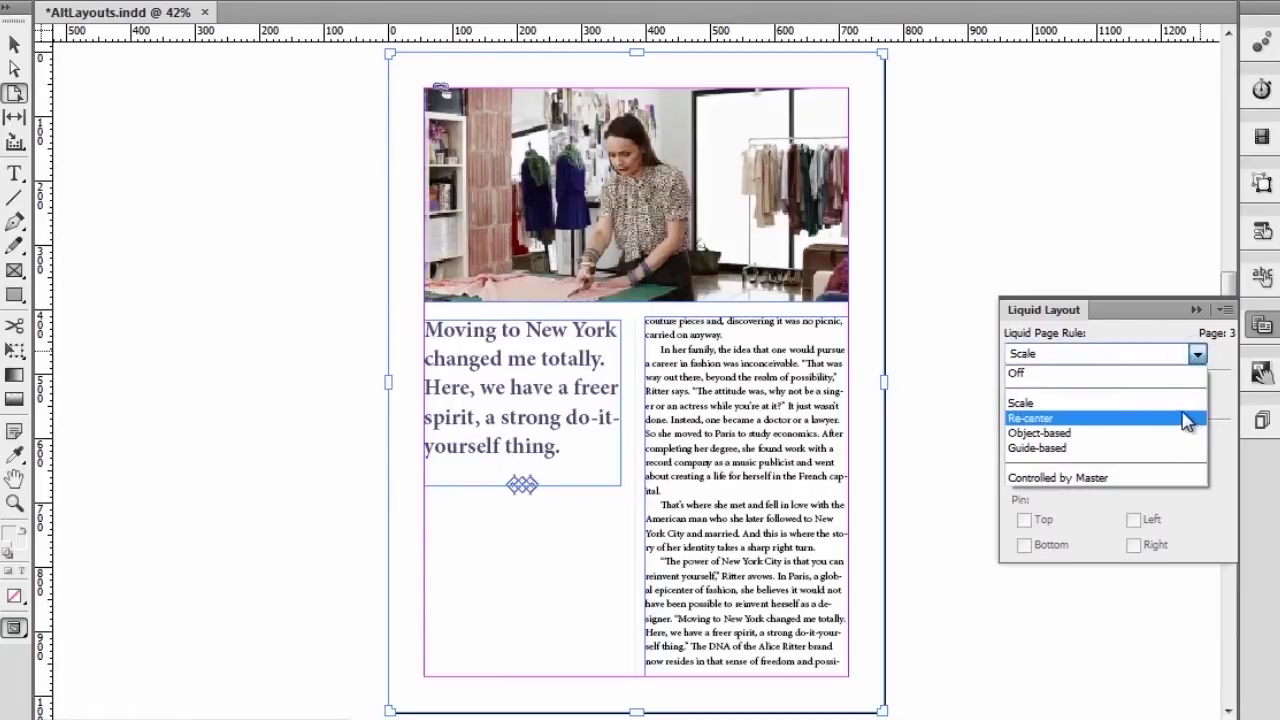
key("Up")
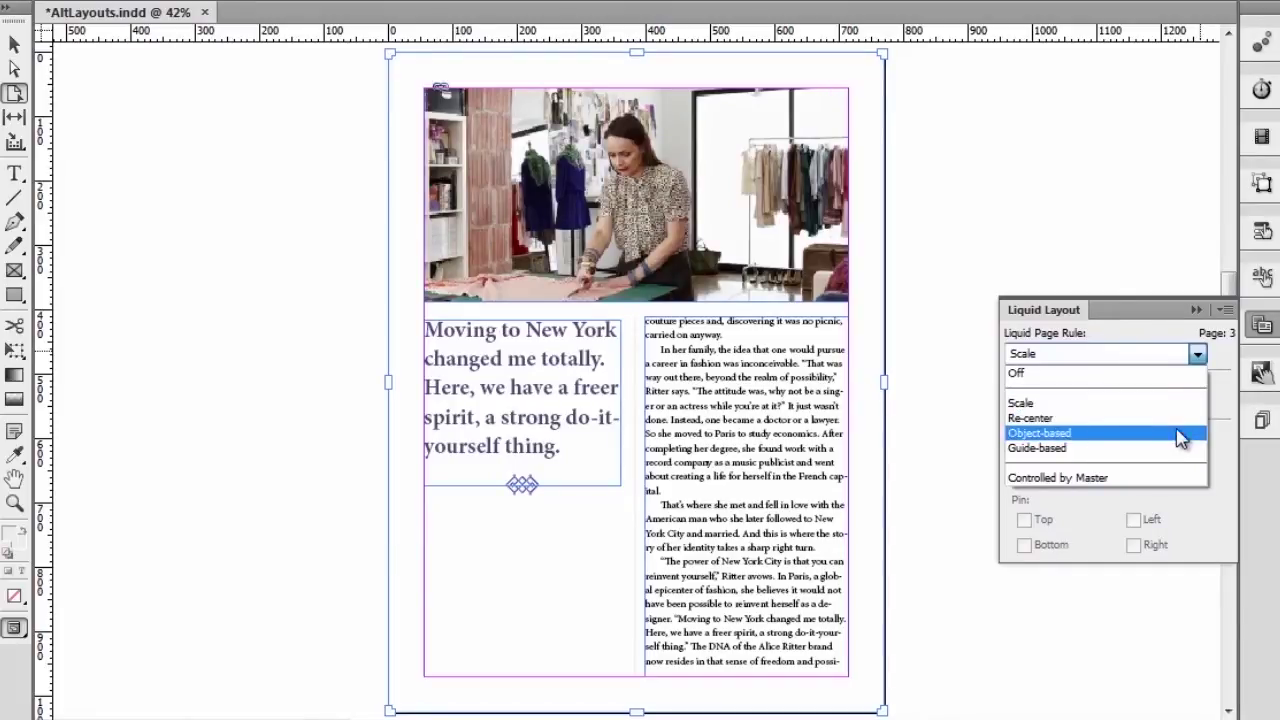
left_click(1107, 405)
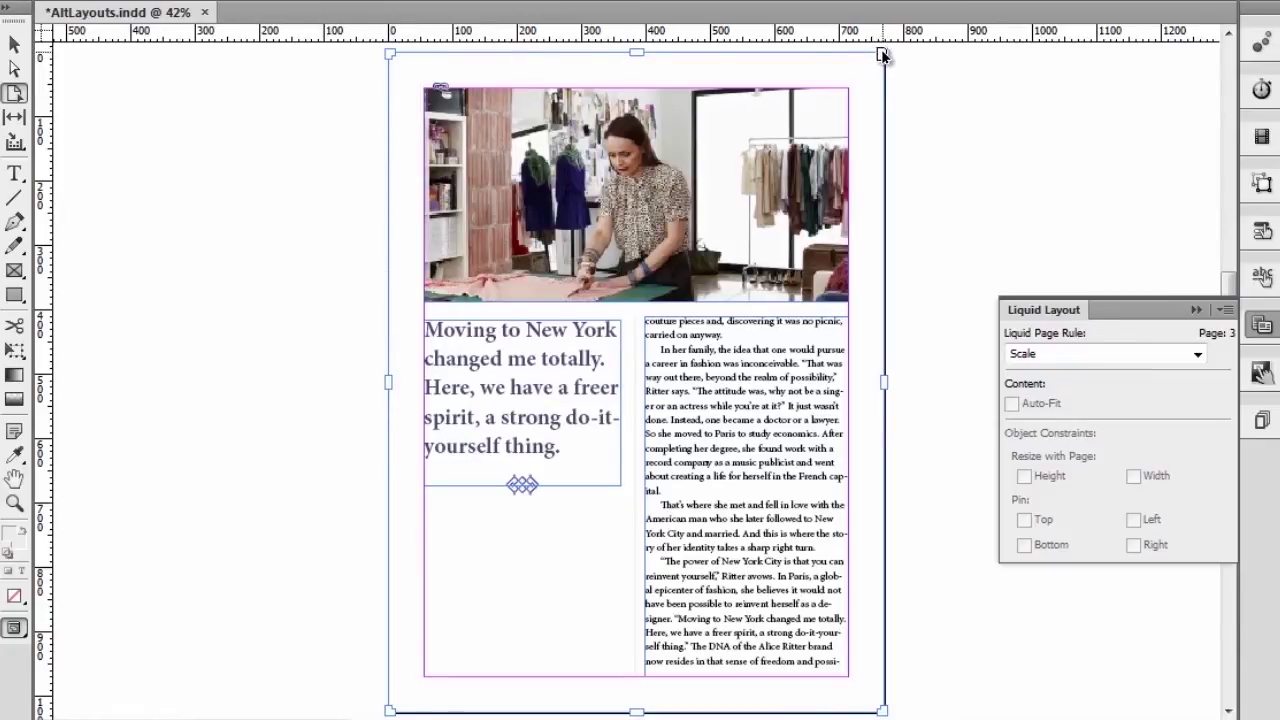
left_click_drag(883, 54, 938, 70)
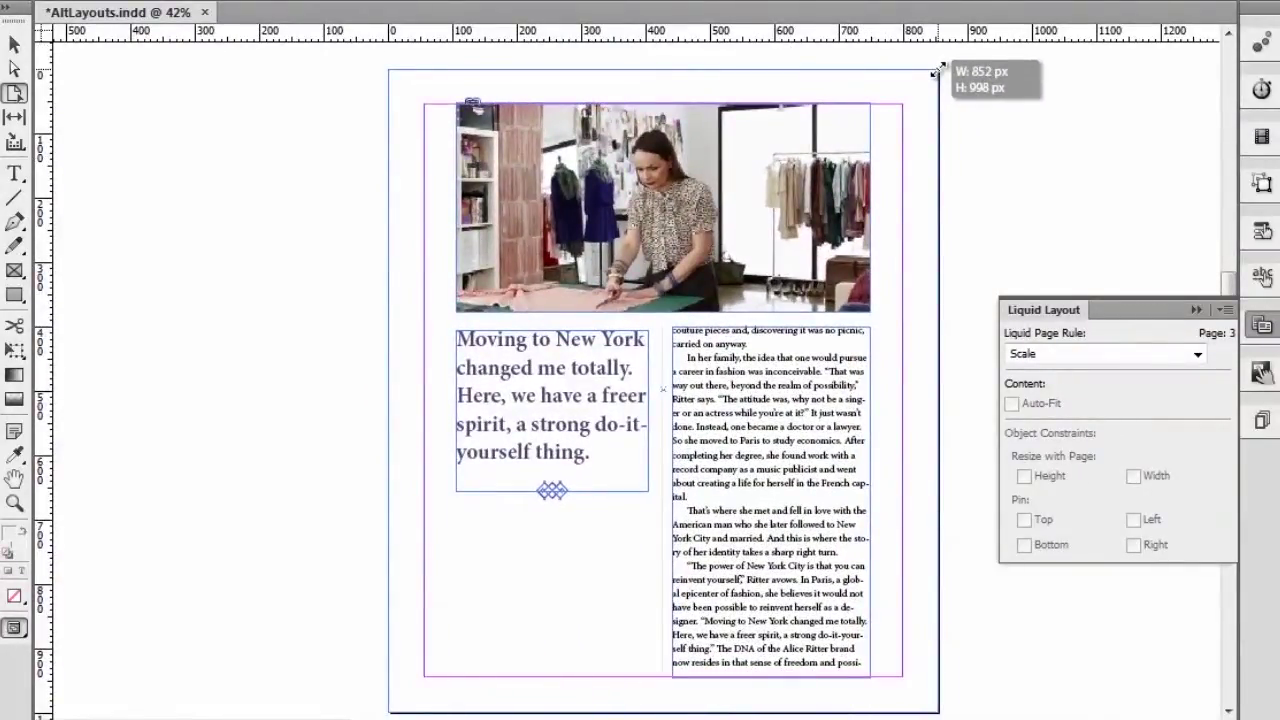
left_click_drag(938, 70, 868, 110)
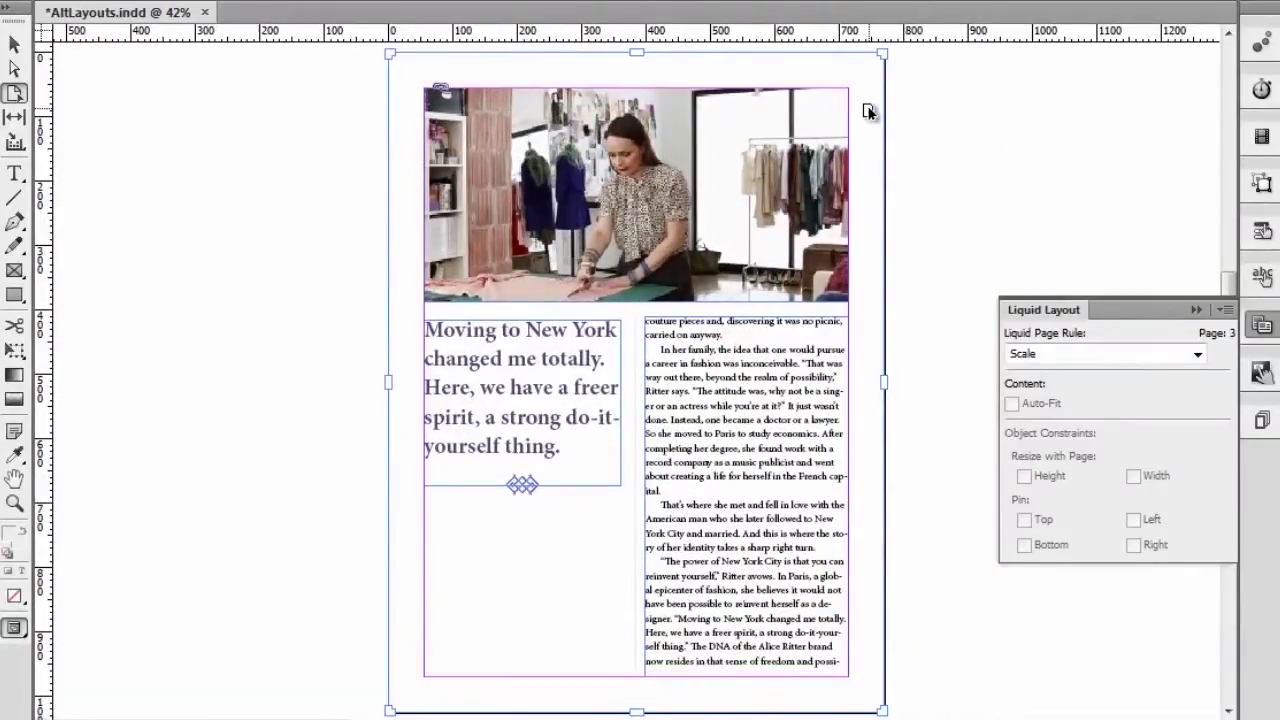
Switch the page rule to Re-center and enlarge the page to see content stay centred
left_click(1196, 355)
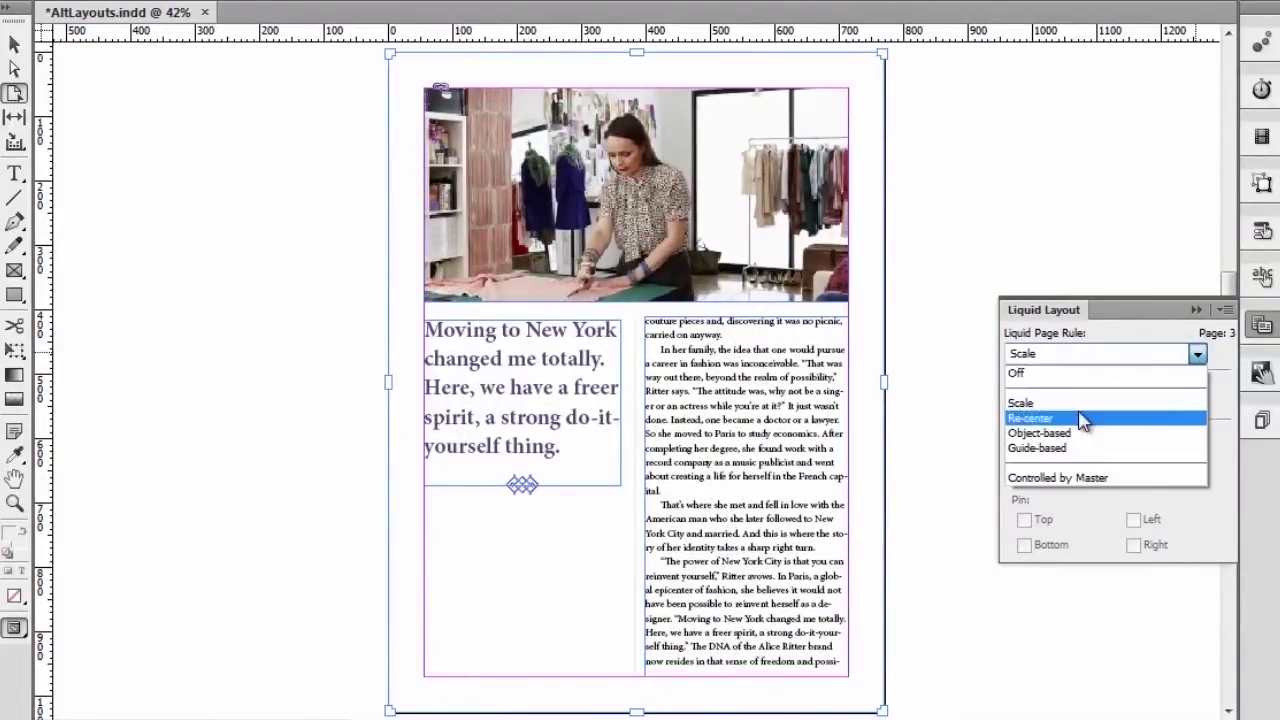
left_click(1077, 420)
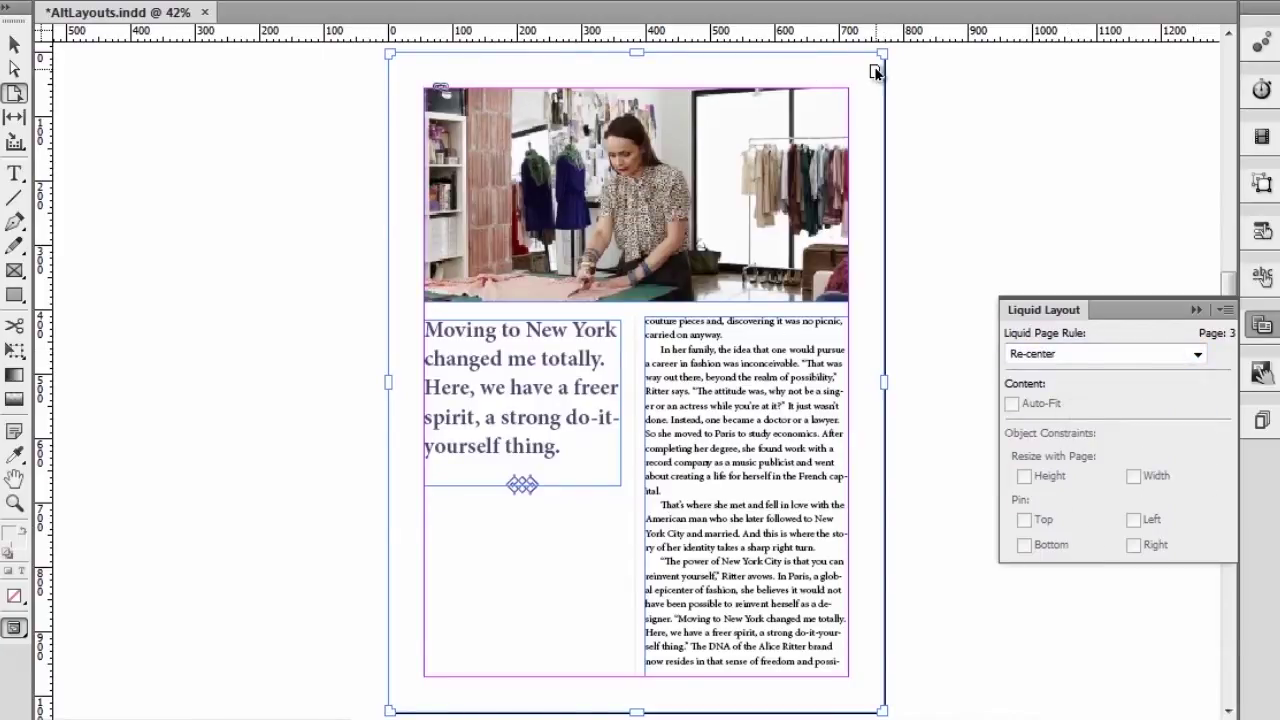
left_click_drag(881, 53, 882, 147)
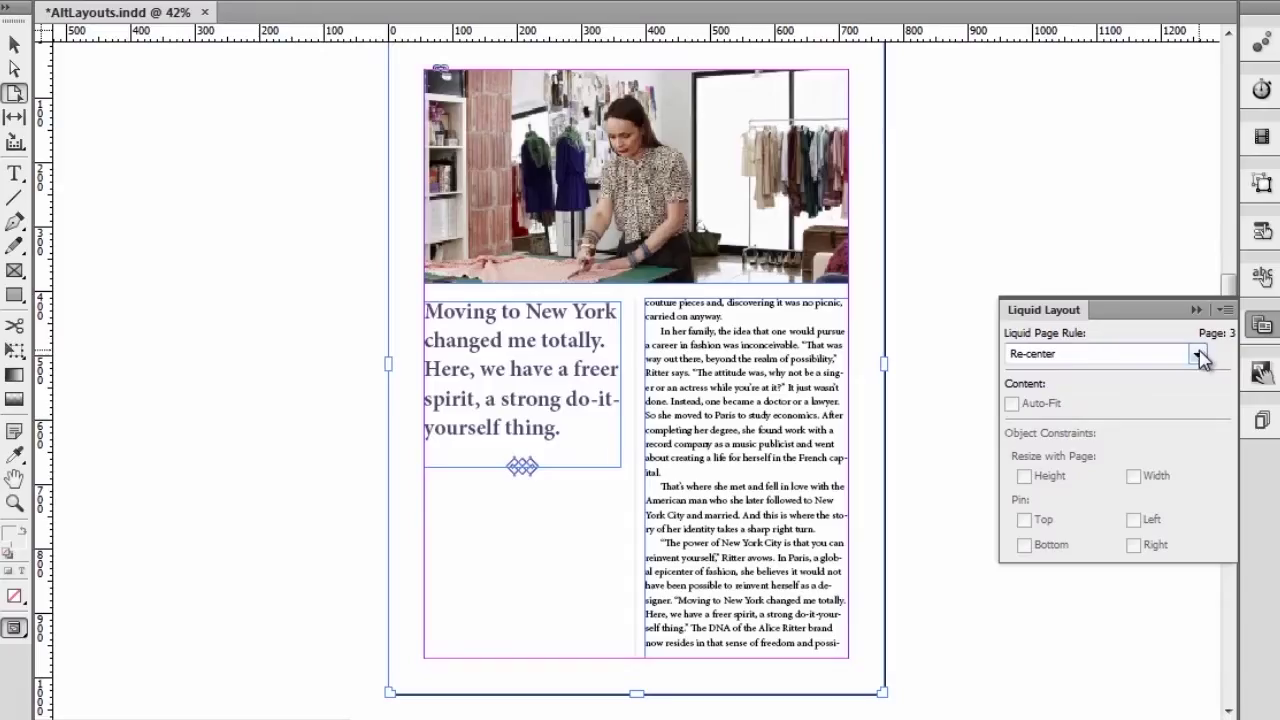
Choose Guide-based from the Liquid Page Rule list for page 3
left_click(1197, 355)
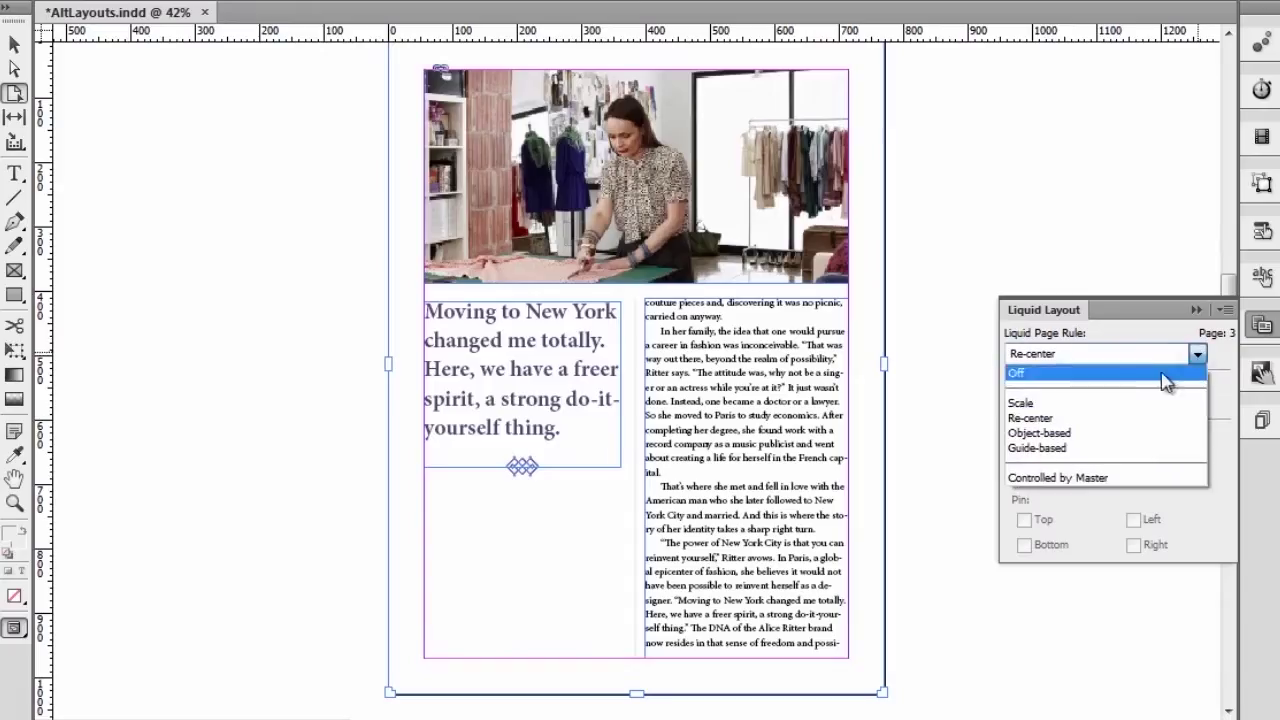
left_click(1093, 458)
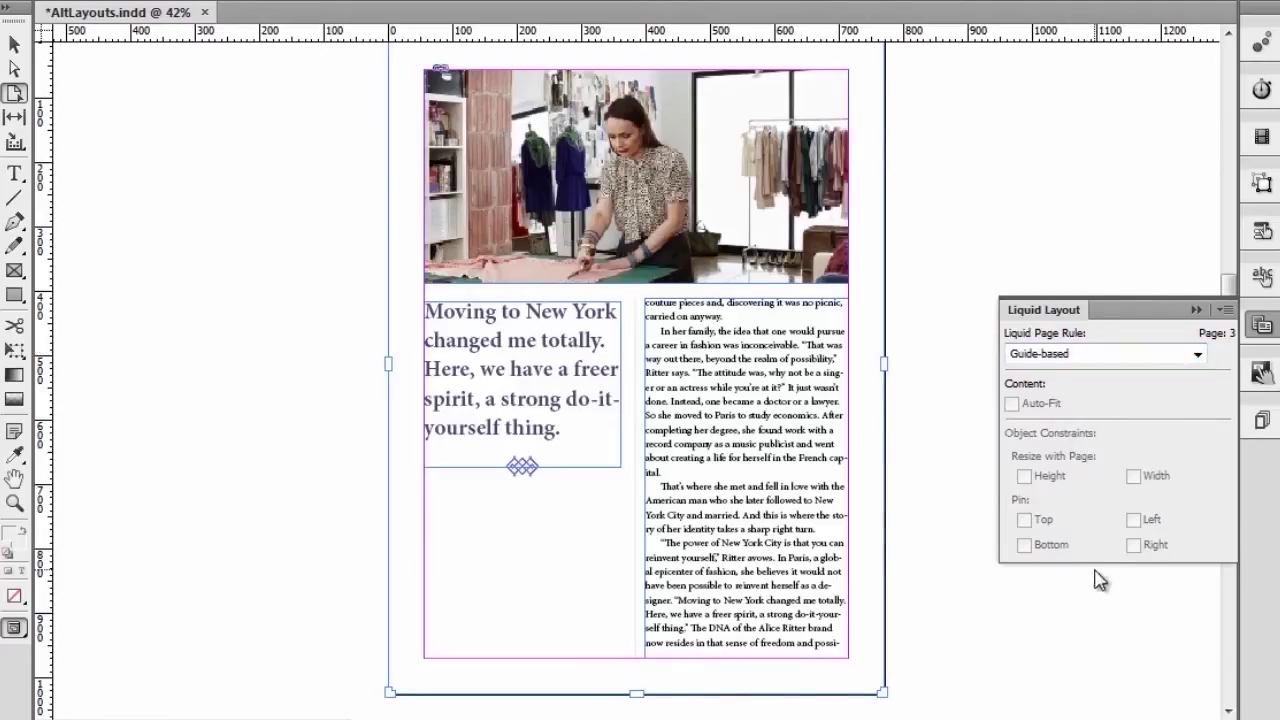
scroll(1230, 290, "up", 1)
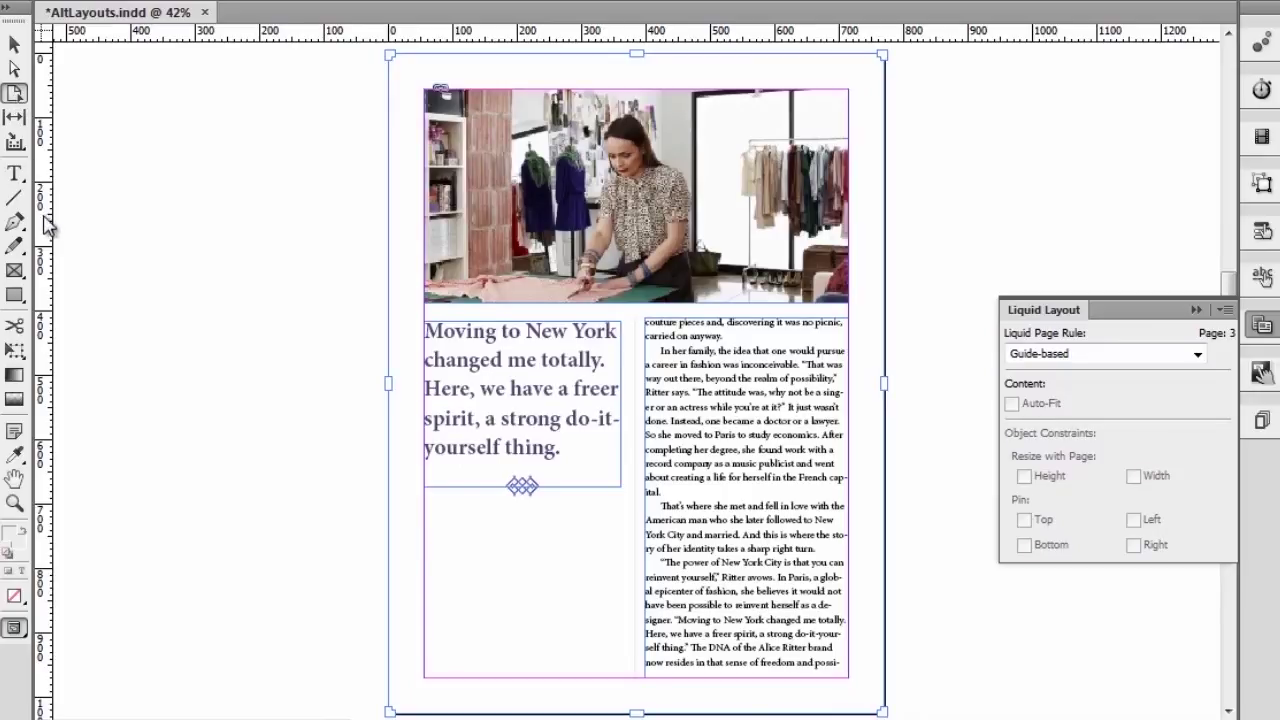
Add a vertical guide at 500 and a horizontal guide, then widen the page into three and four columns
left_click_drag(45, 225, 720, 345)
left_click_drag(488, 34, 537, 396)
mouse_move(884, 55)
left_mouse_down()
mouse_move(836, 70)
mouse_move(837, 170)
mouse_move(928, 118)
mouse_move(886, 123)
mouse_move(1015, 84)
mouse_move(865, 112)
mouse_move(884, 54)
left_mouse_up()
left_click_drag(884, 385, 967, 372)
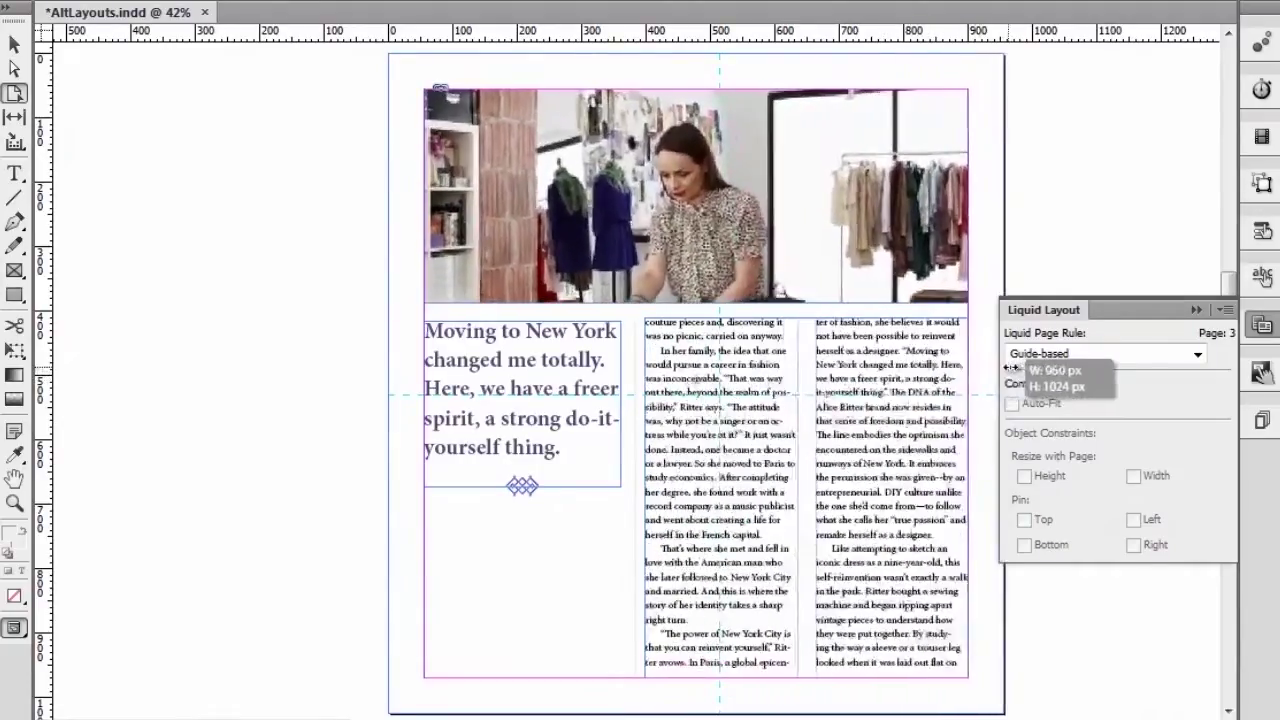
left_click_drag(1010, 368, 1158, 352)
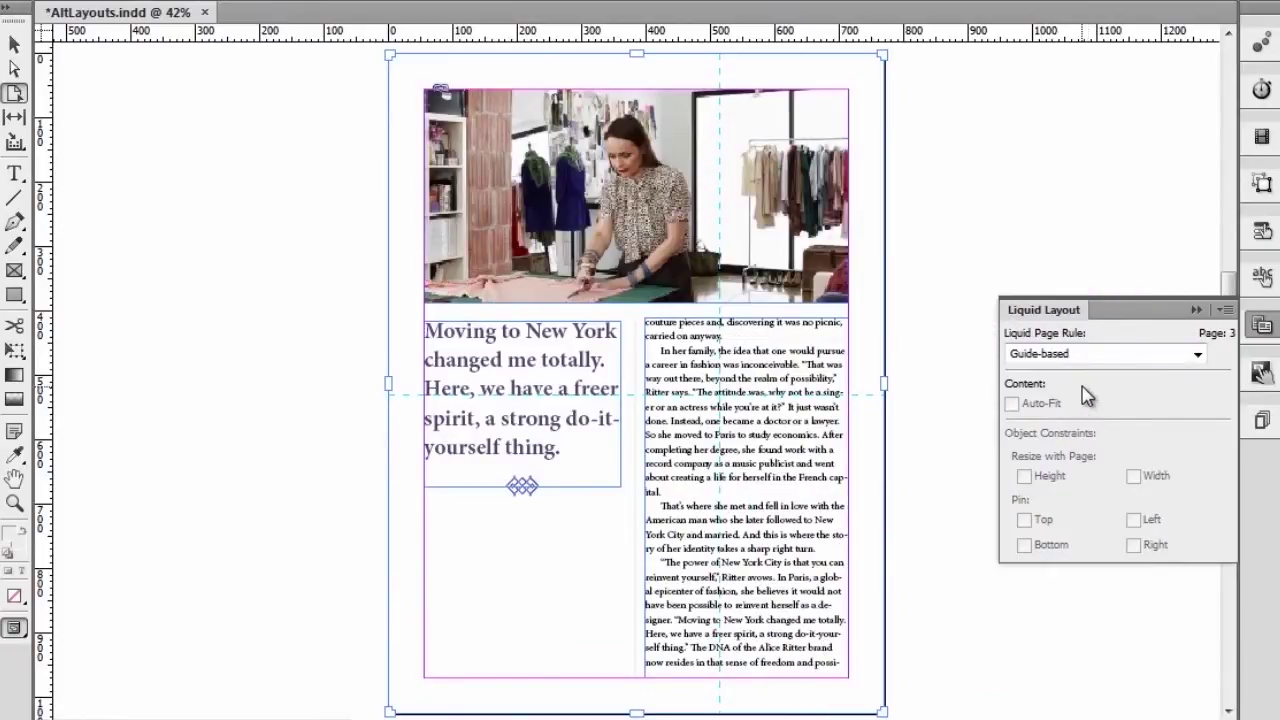
Select the body text frame and bring up its Text Frame Options from the context menu
left_click(14, 44)
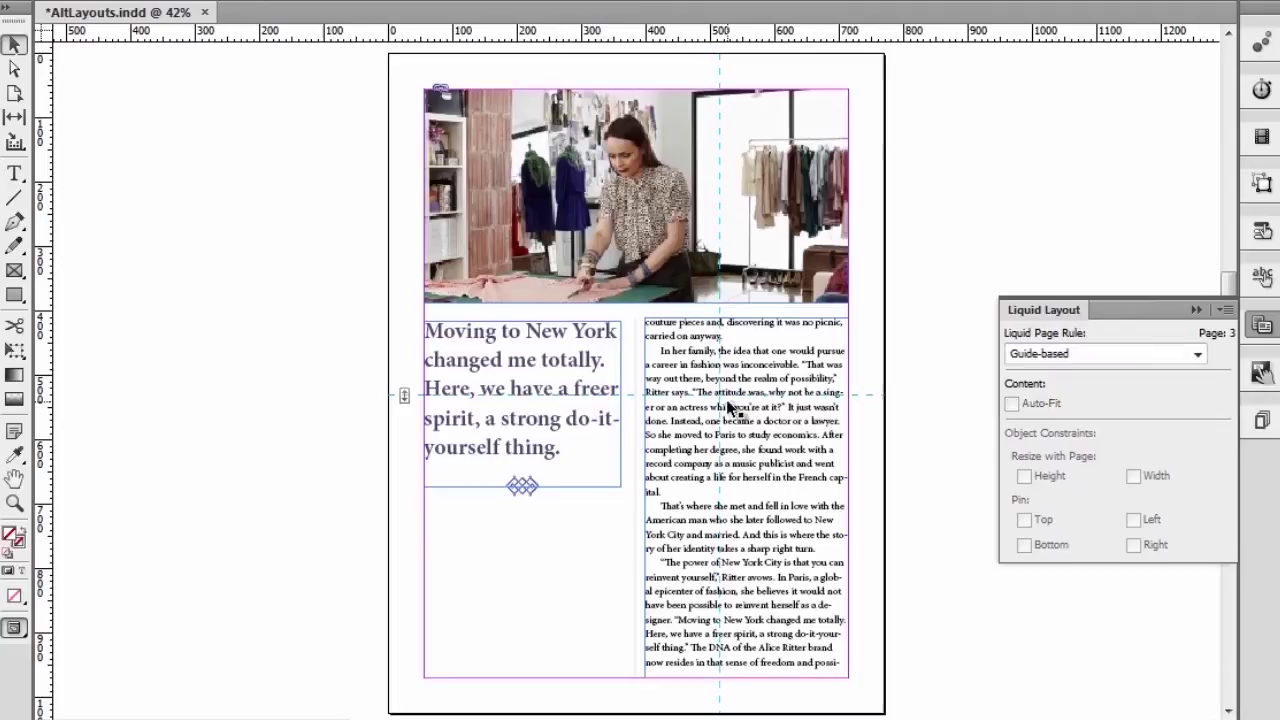
left_click(703, 503)
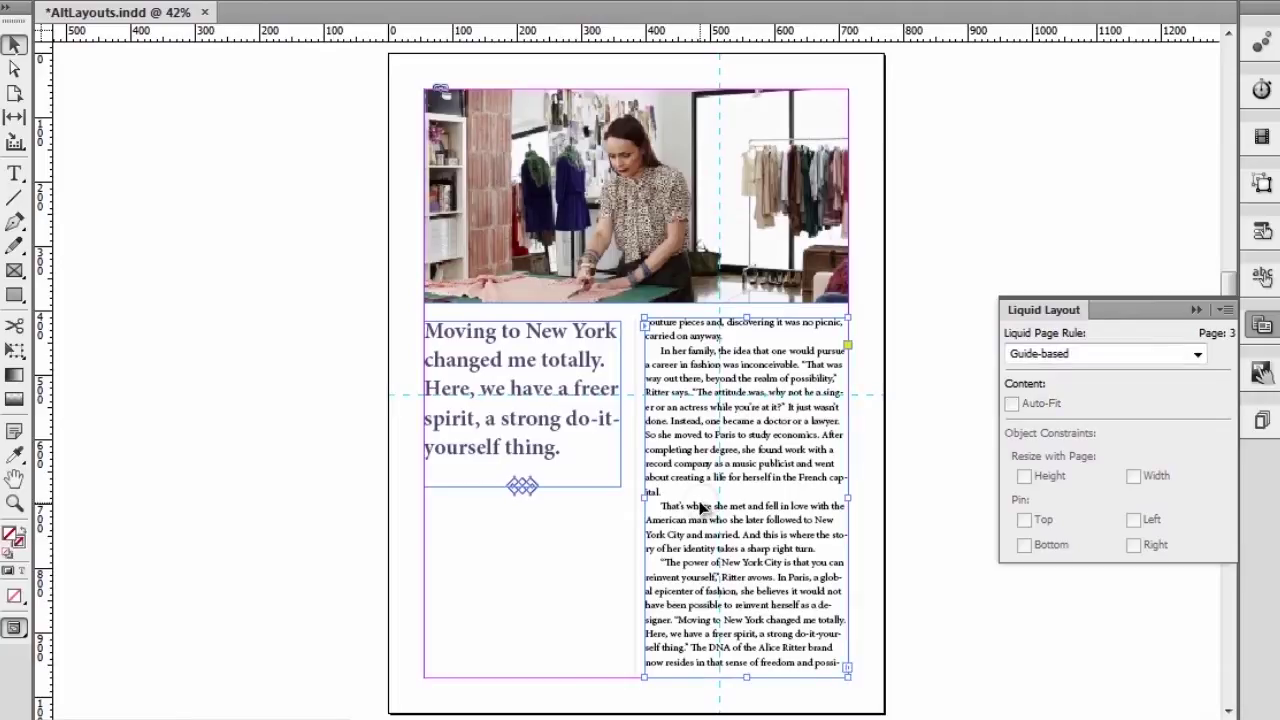
right_click(673, 398)
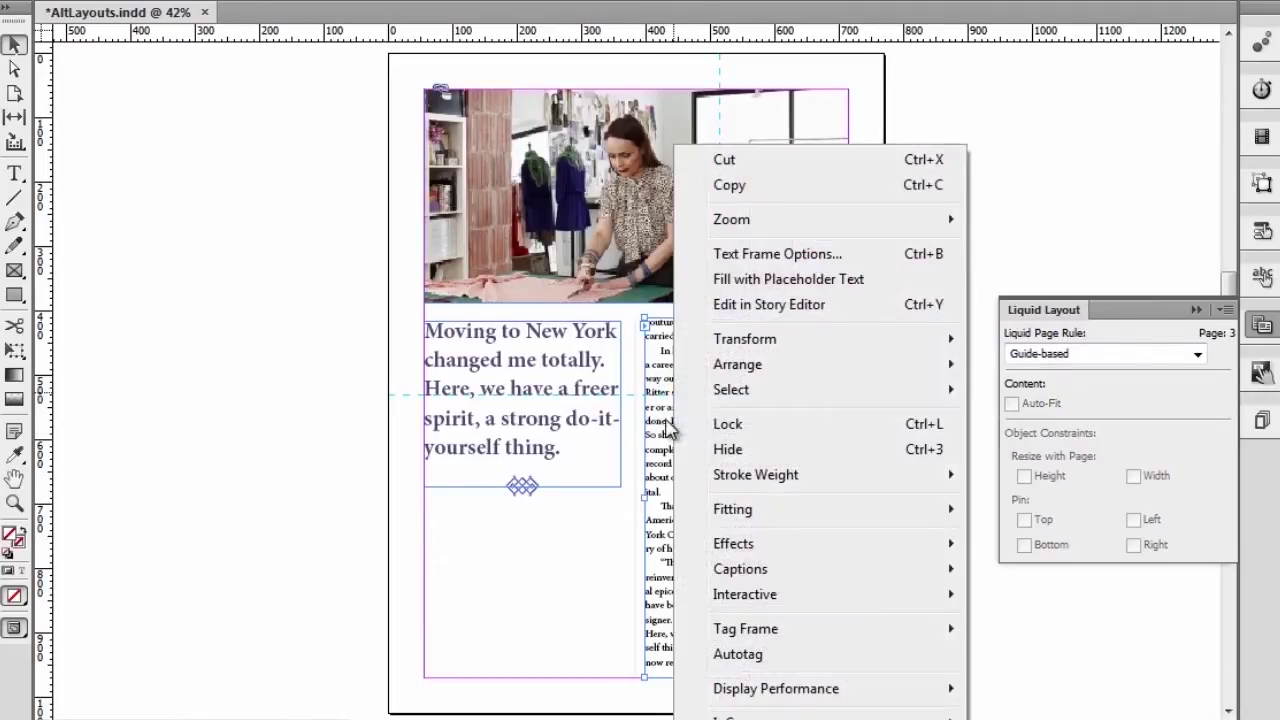
left_click(825, 255)
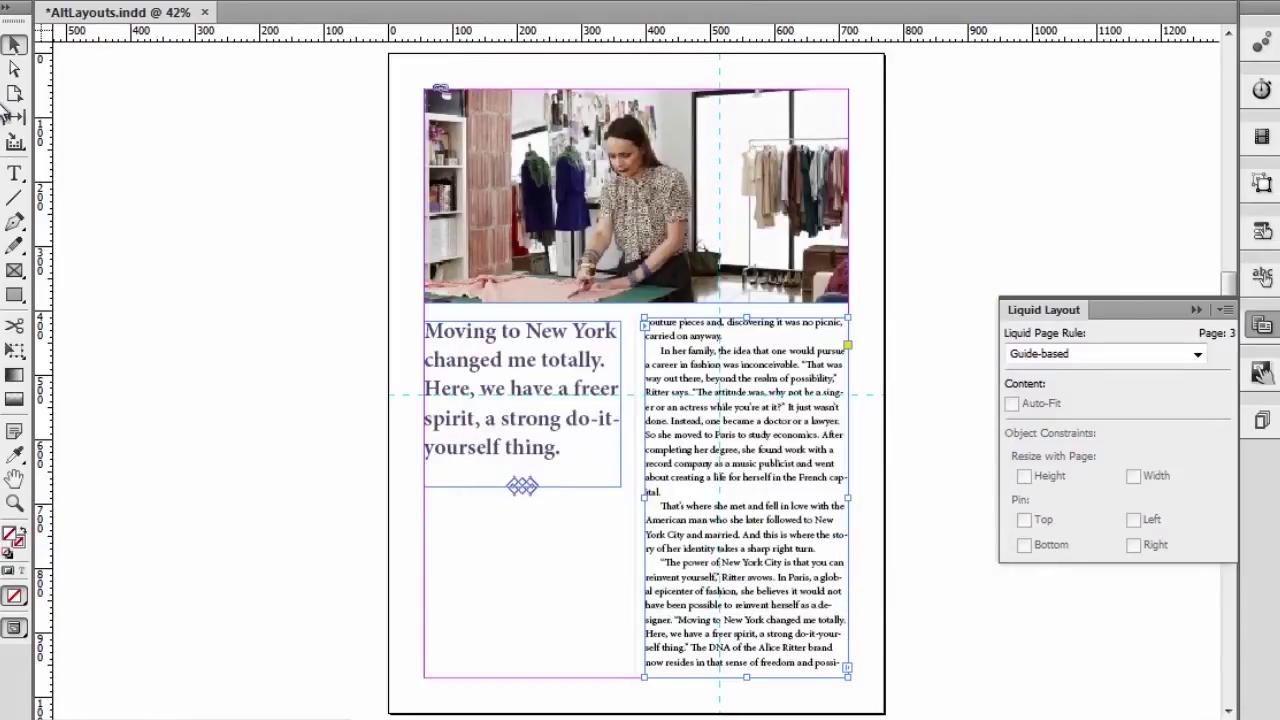
left_click(15, 93)
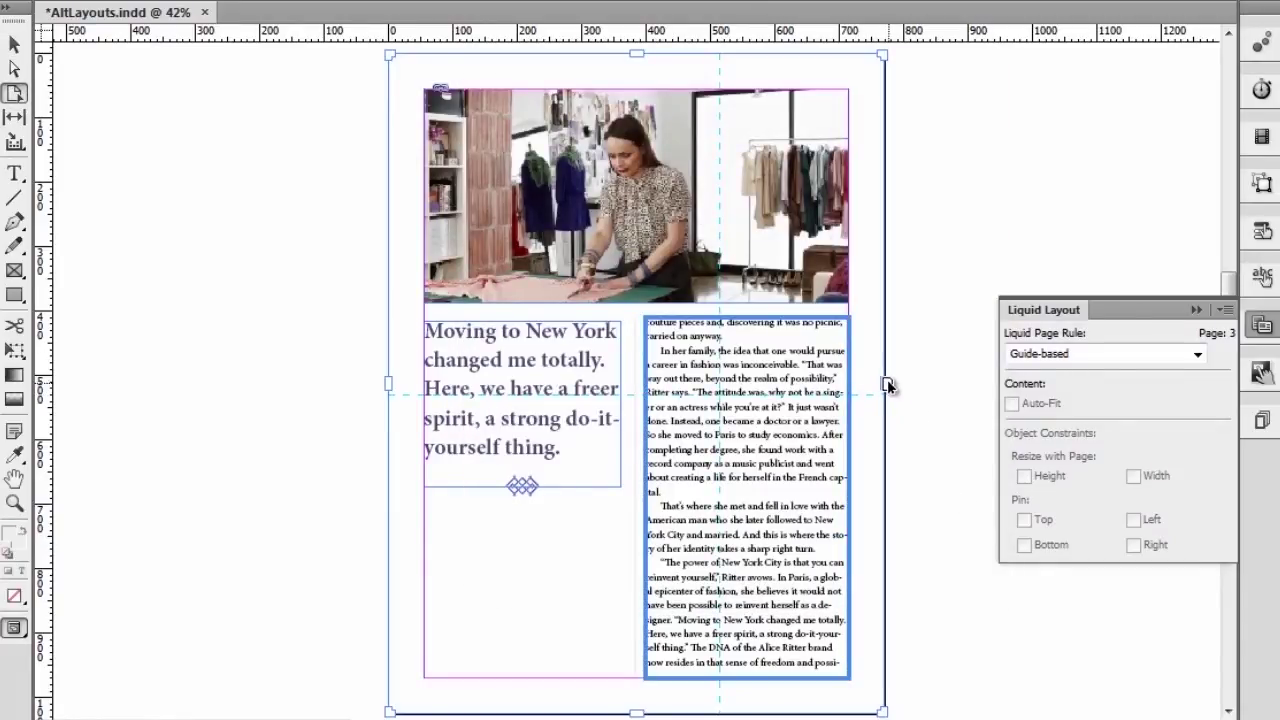
mouse_move(885, 385)
left_mouse_down()
mouse_move(966, 366)
mouse_move(884, 376)
left_mouse_up()
left_click_drag(884, 385, 1040, 350)
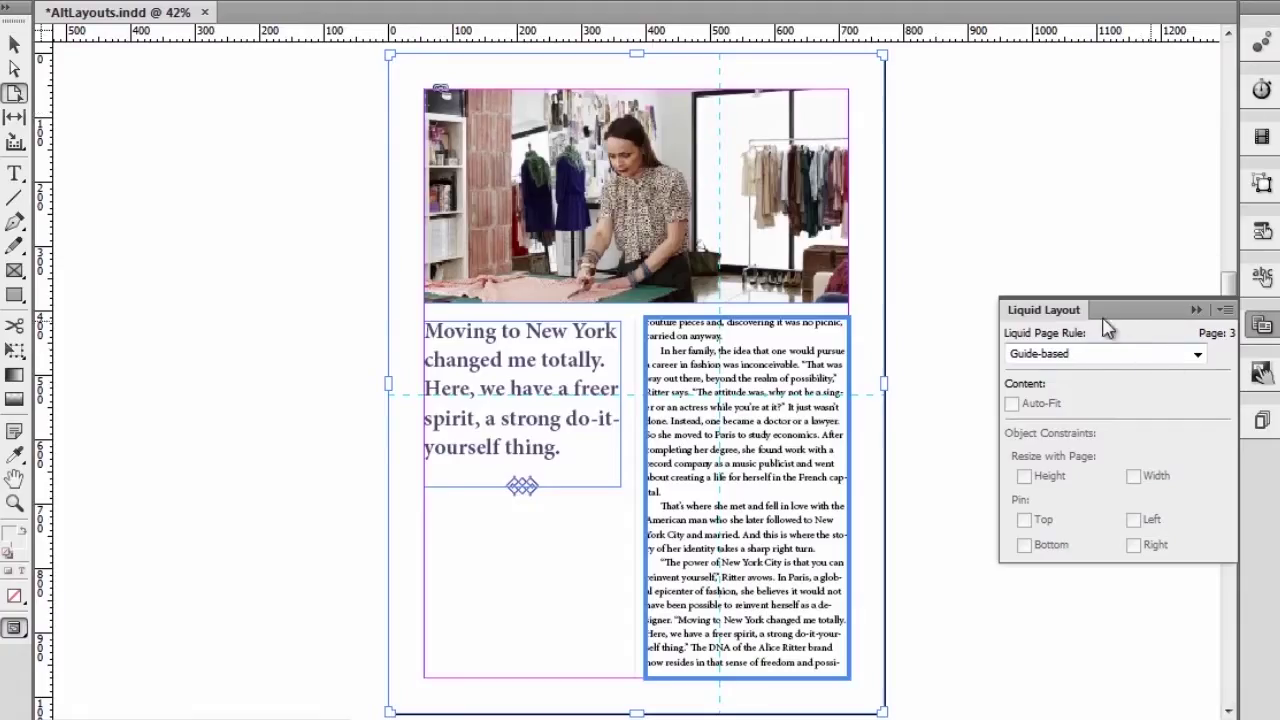
Apply the object-based page rule, select the cover photo, and test-shrink the cover from its corner
left_click(1197, 354)
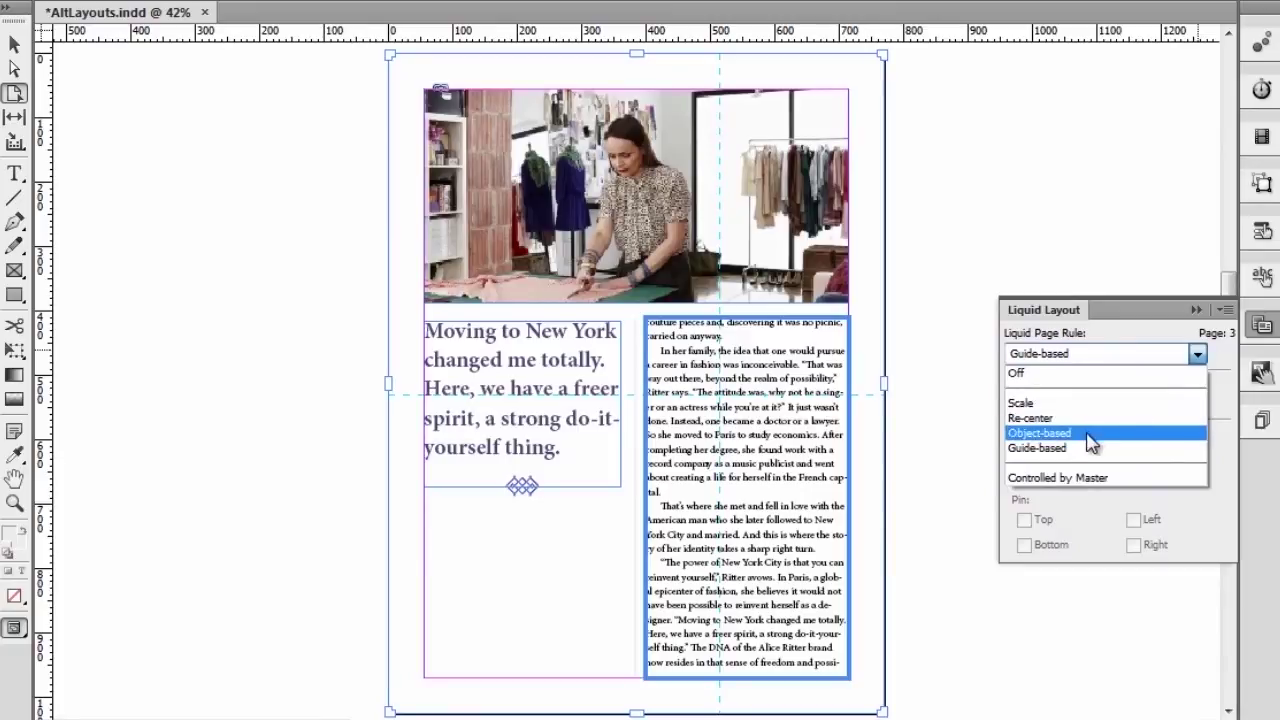
left_click(1090, 443)
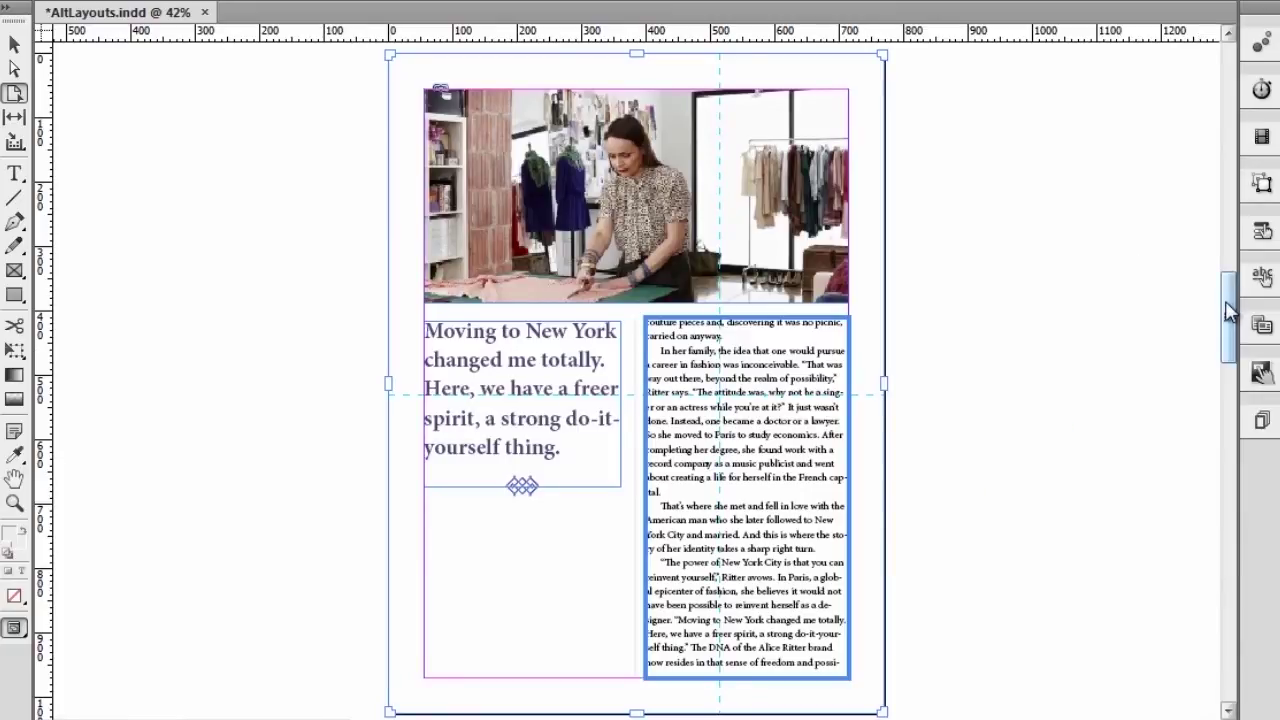
left_click_drag(1228, 312, 1222, 97)
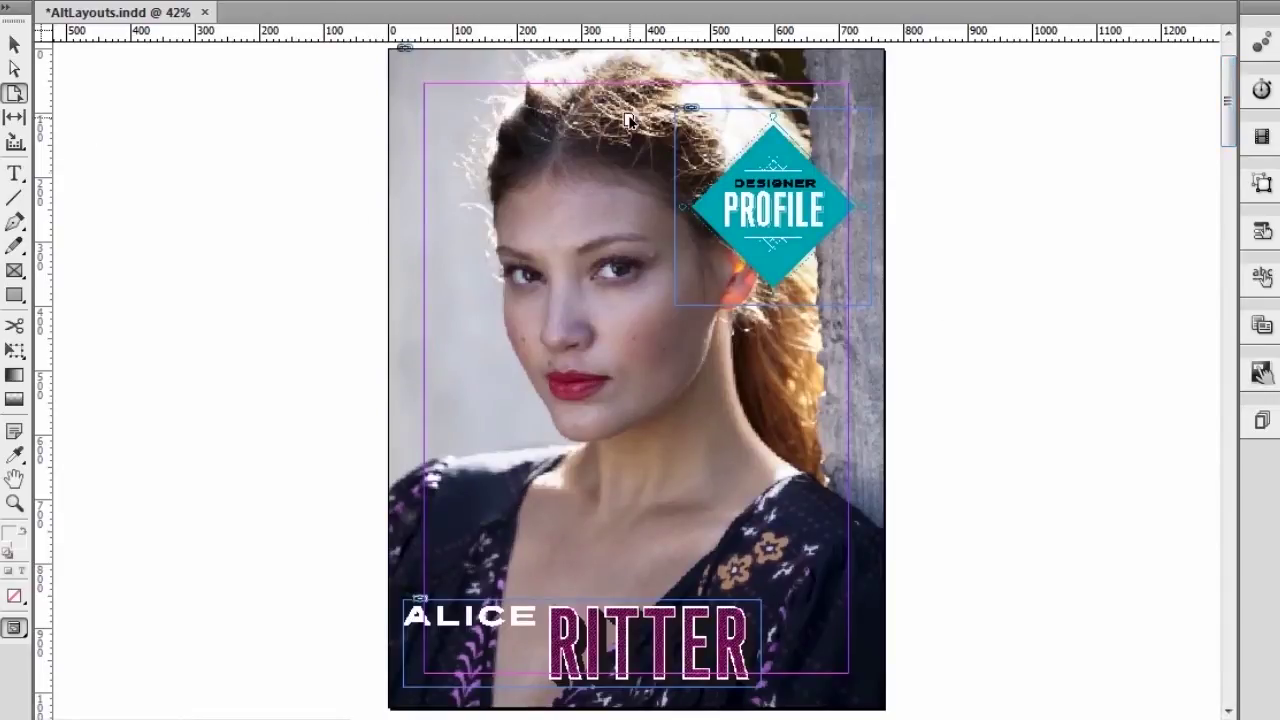
left_click(576, 324)
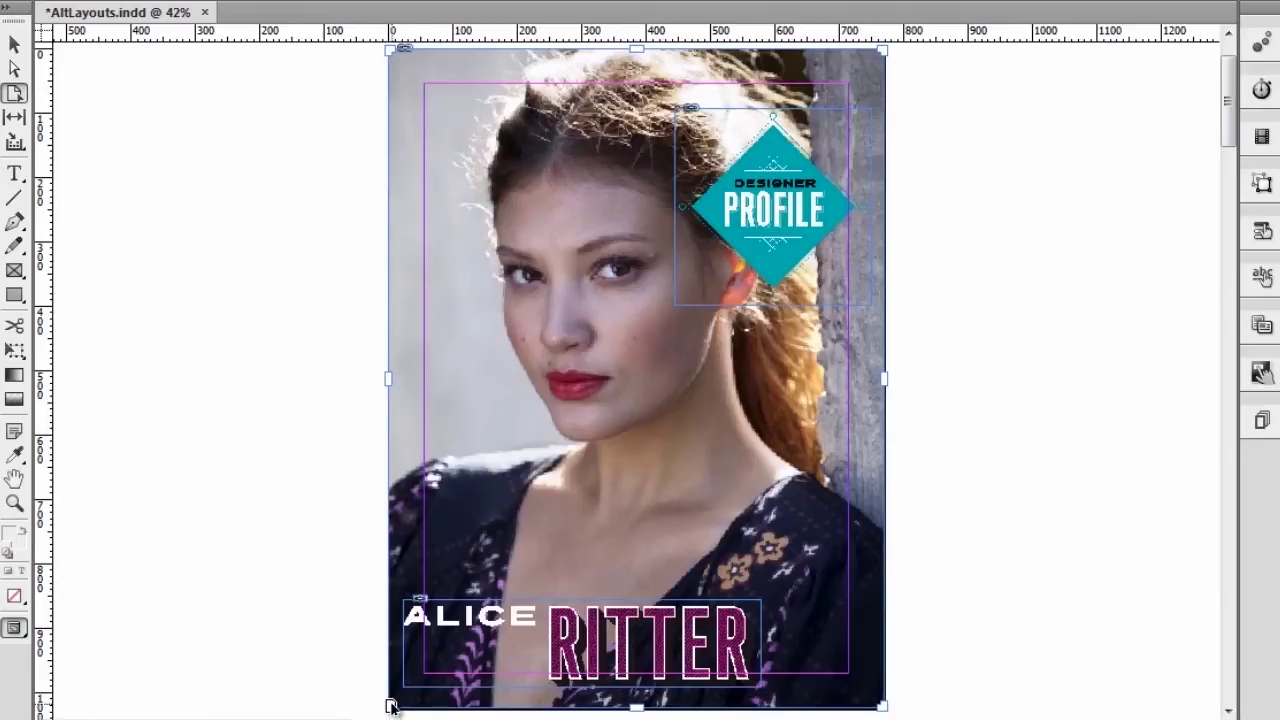
left_click_drag(390, 706, 200, 621)
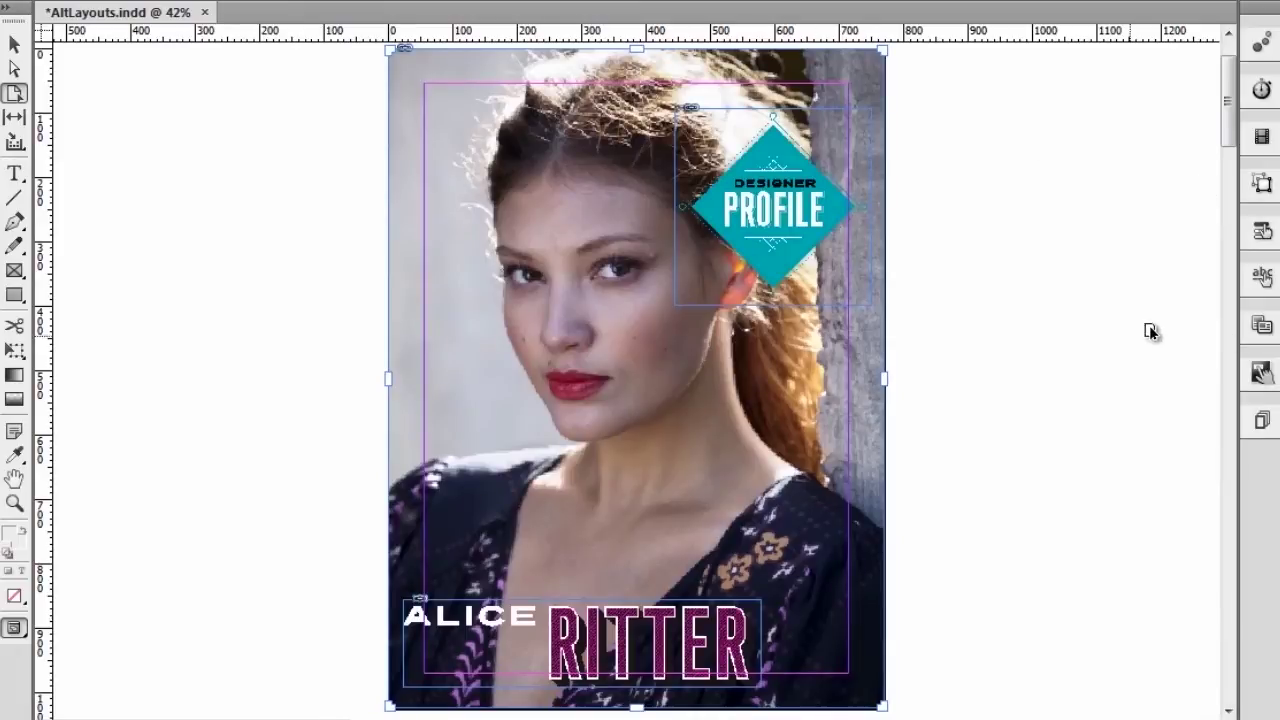
Set the cover's liquid page rule to Object-based and select the DESIGNER PROFILE badge
left_click(1262, 325)
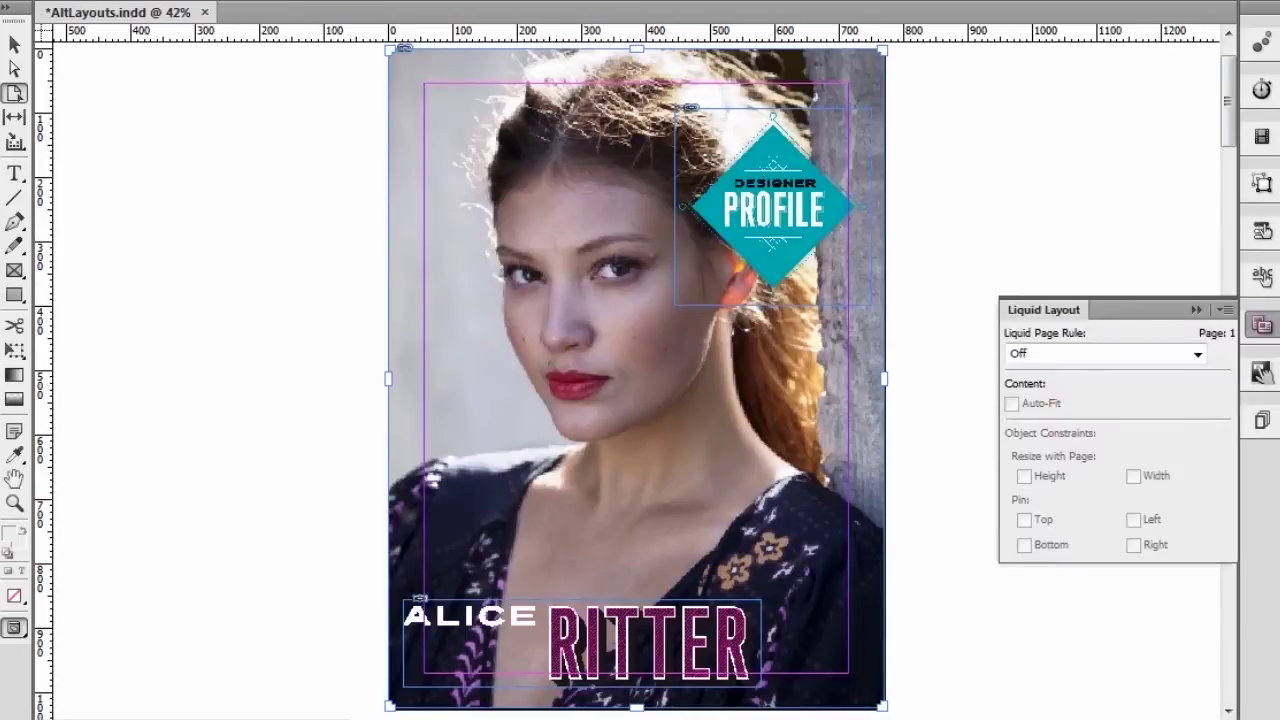
left_click(1103, 356)
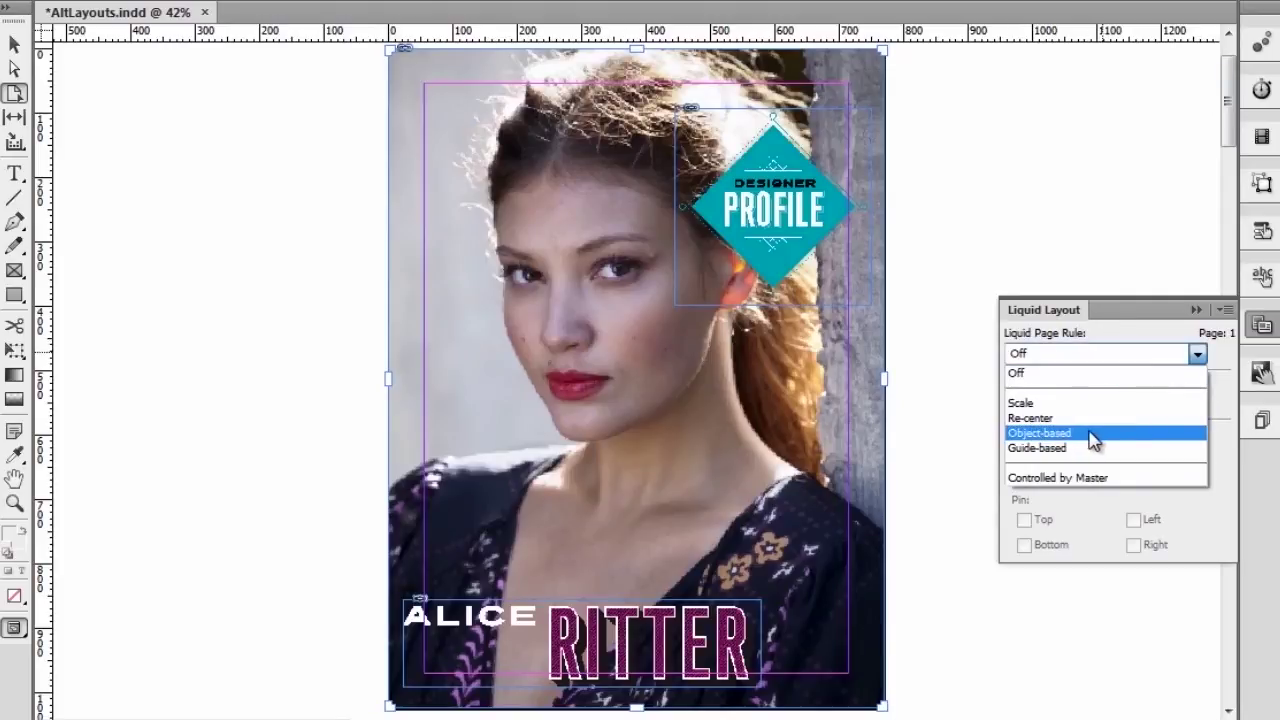
left_click(1096, 434)
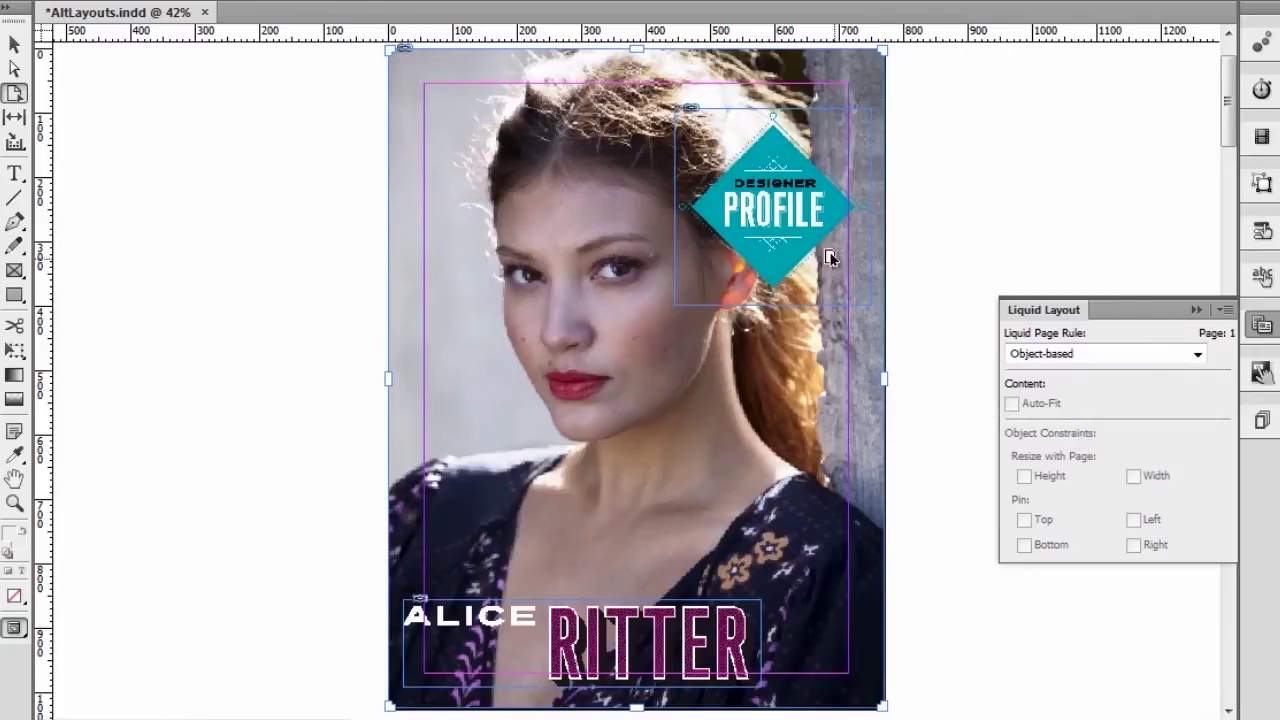
left_click(777, 231)
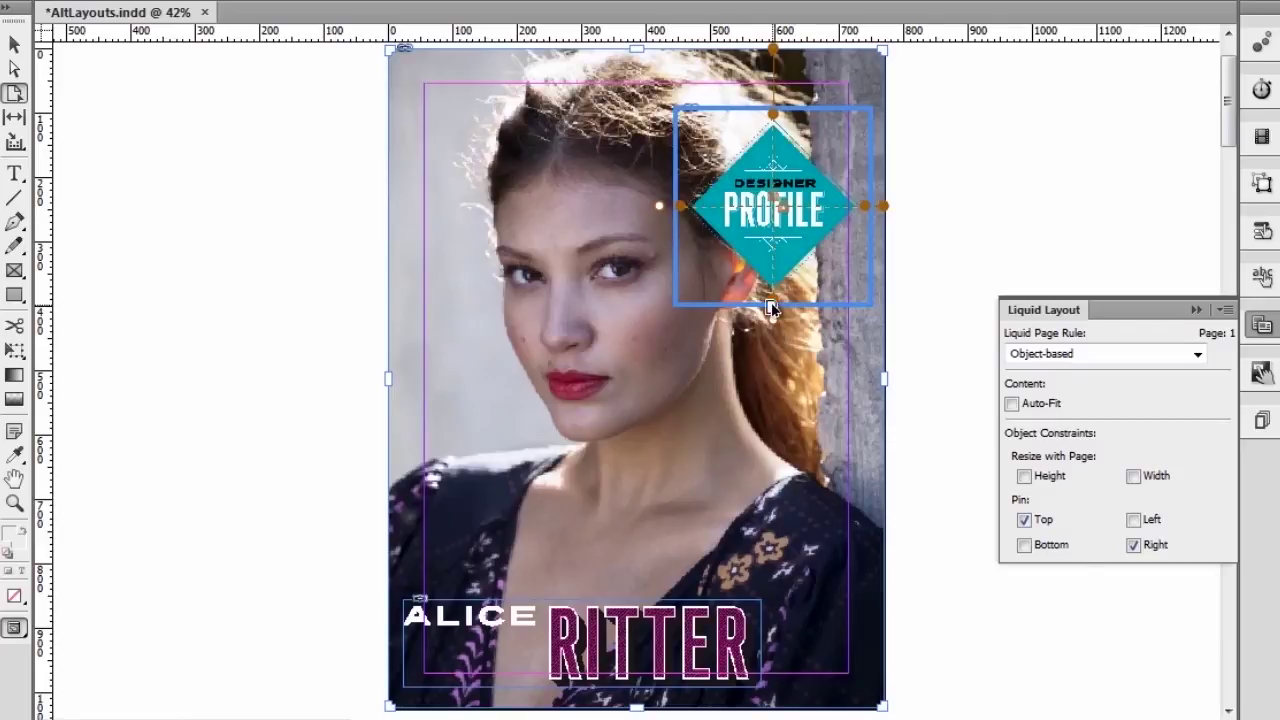
left_click(788, 330)
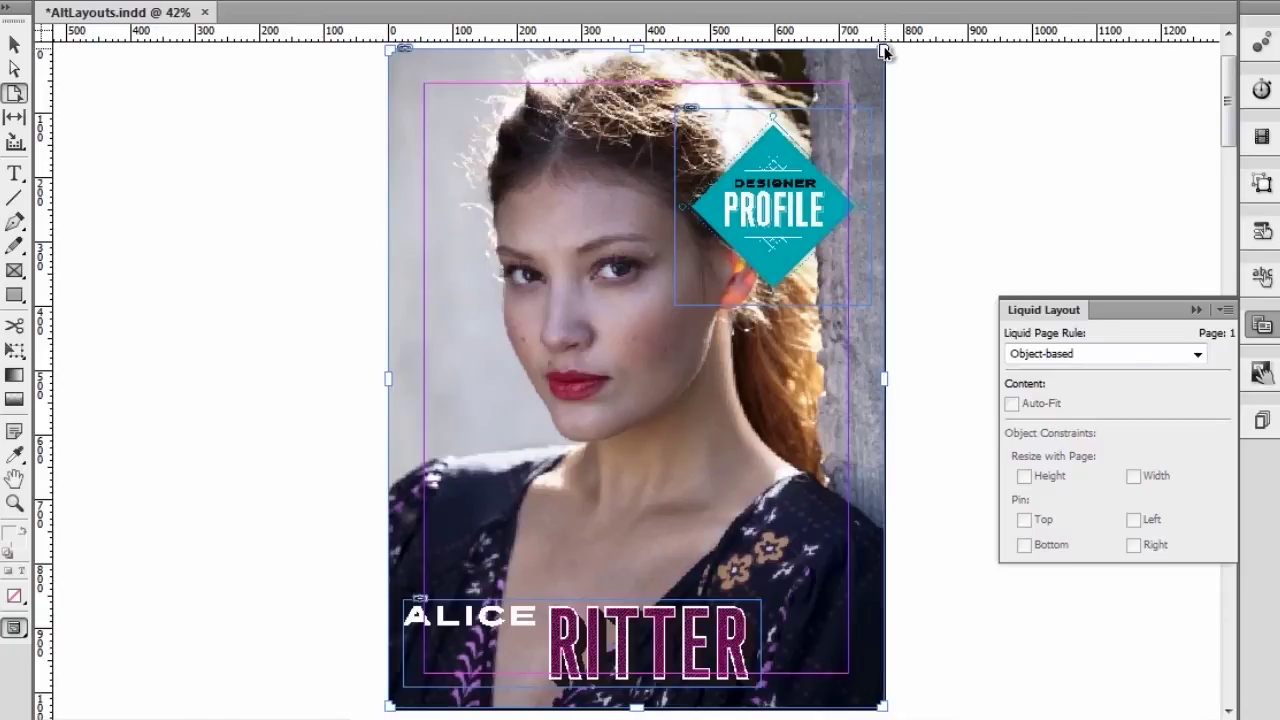
left_click_drag(884, 52, 1030, 101)
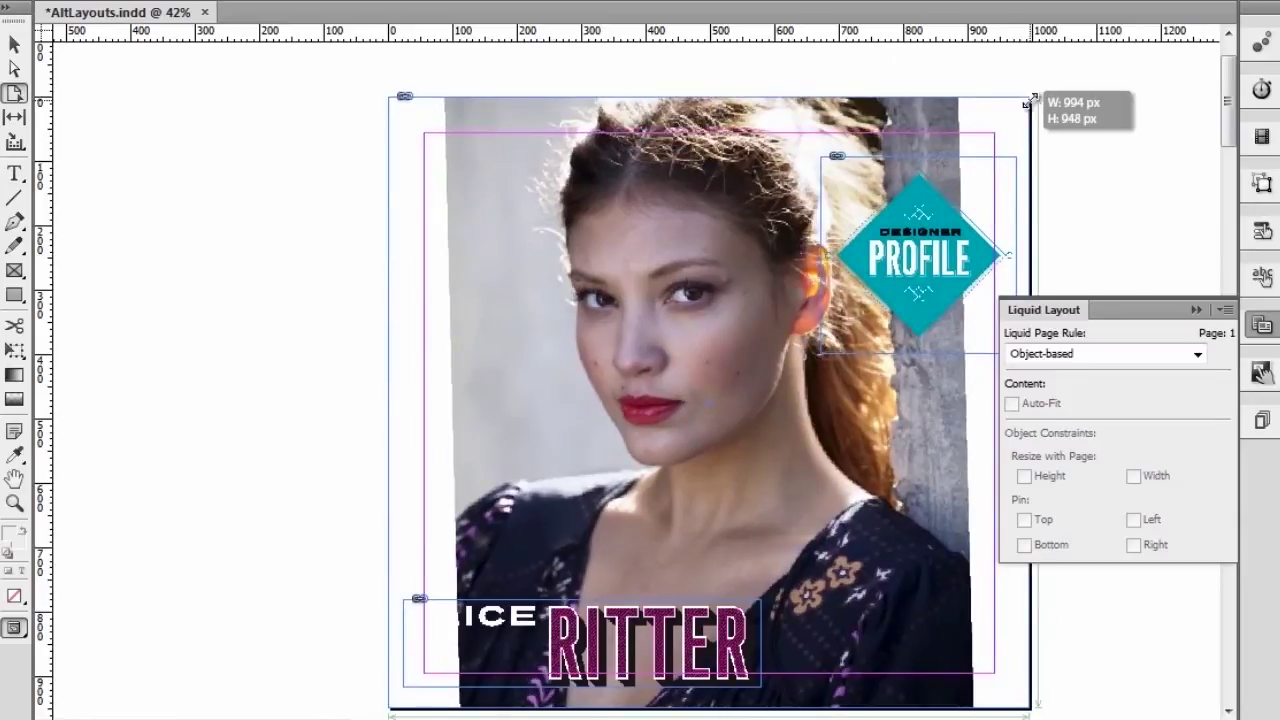
left_click_drag(1030, 101, 1030, 103)
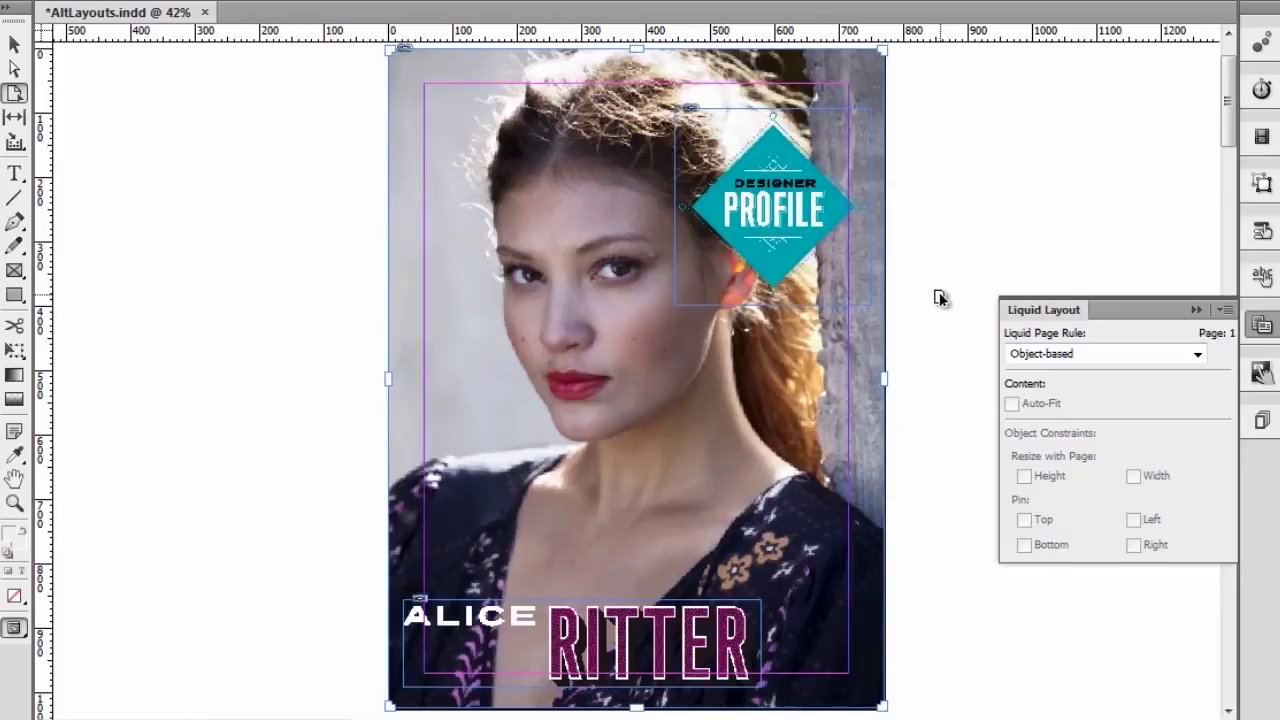
Turn on Auto-Fit for the background photo, preview landscape proportions, then select the cover's name title
left_click(535, 295)
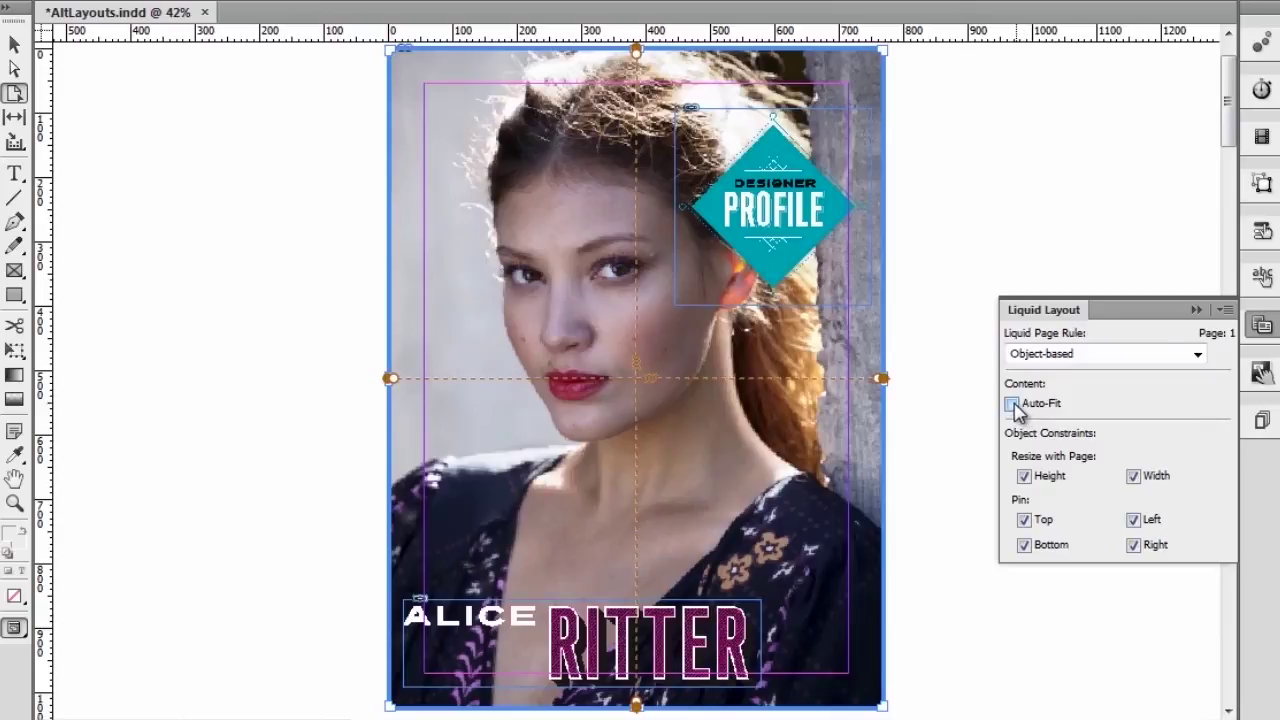
left_click(1012, 404)
mouse_move(883, 51)
left_mouse_down()
mouse_move(917, 126)
mouse_move(997, 194)
mouse_move(1095, 187)
mouse_move(1098, 123)
mouse_move(895, 125)
mouse_move(1077, 114)
mouse_move(1000, 117)
mouse_move(883, 51)
left_mouse_up()
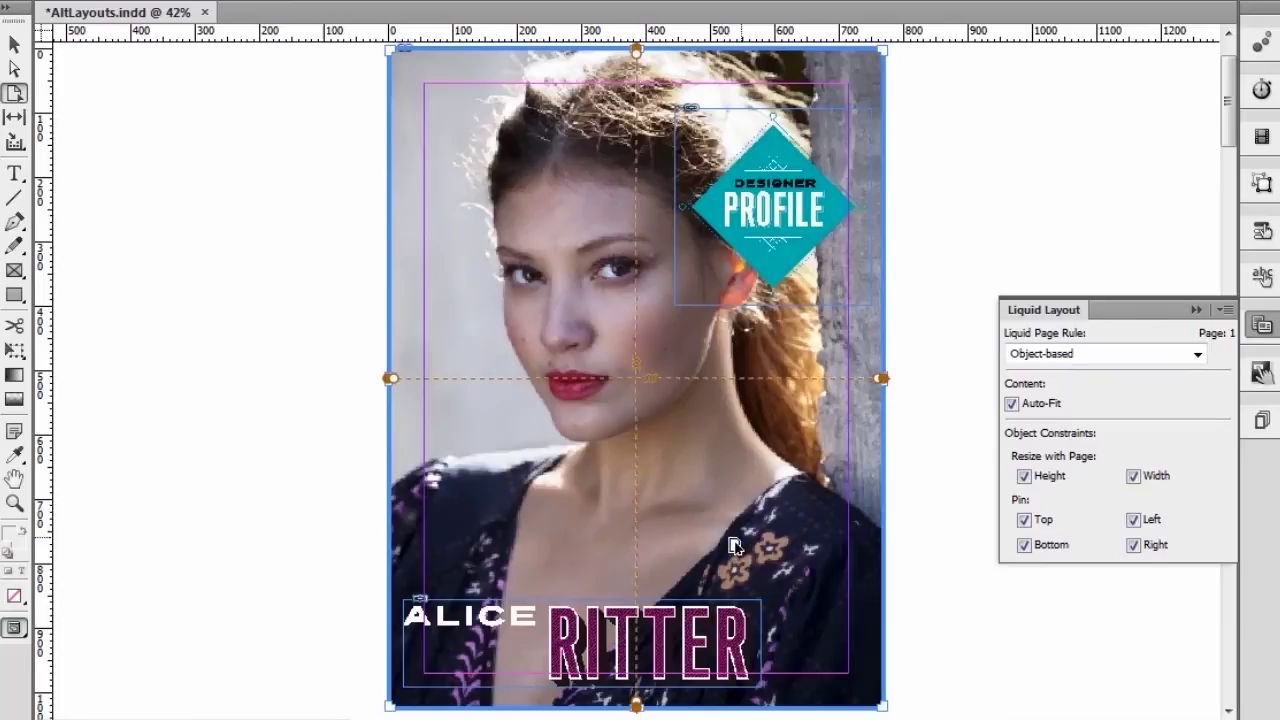
left_click(560, 640)
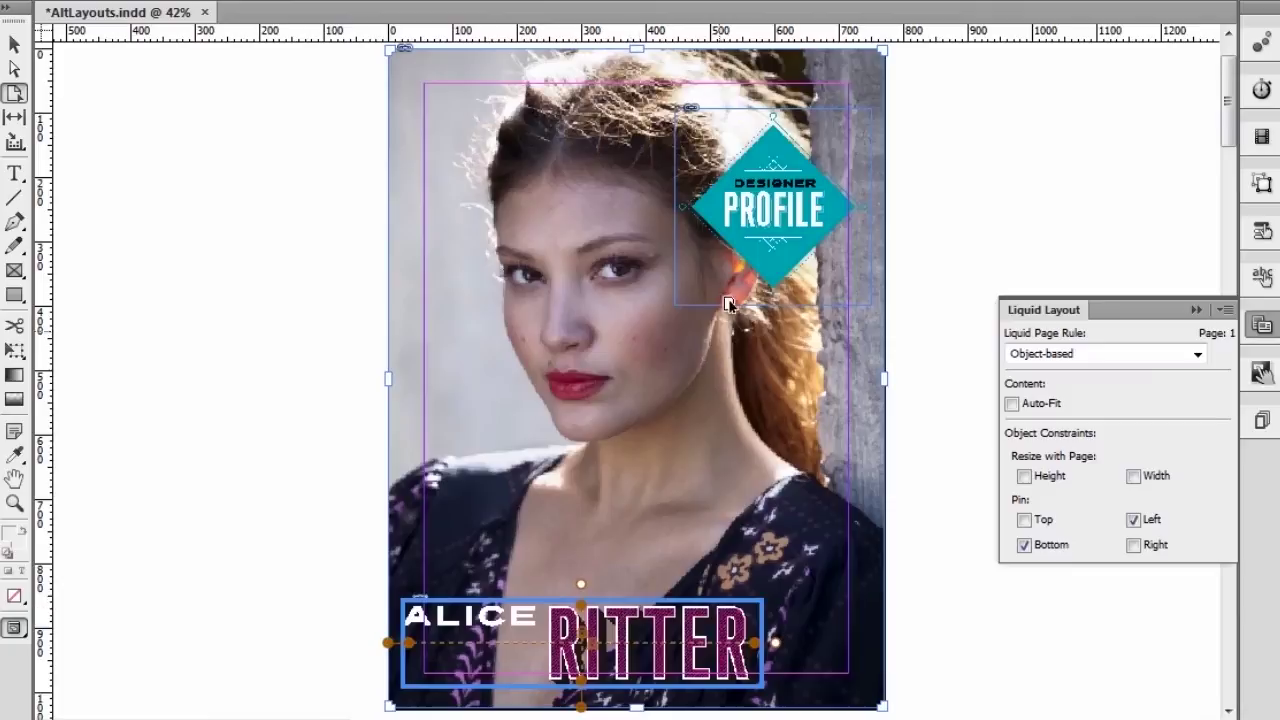
left_click(770, 262)
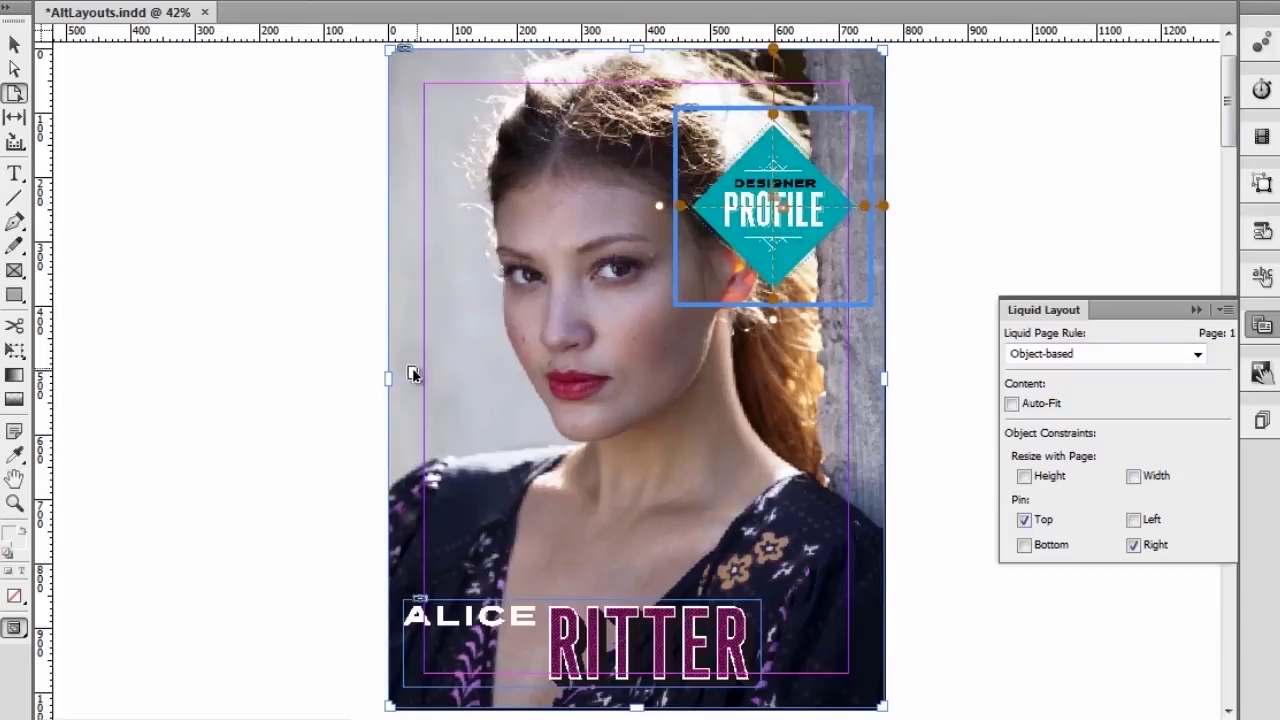
left_click_drag(380, 380, 388, 420)
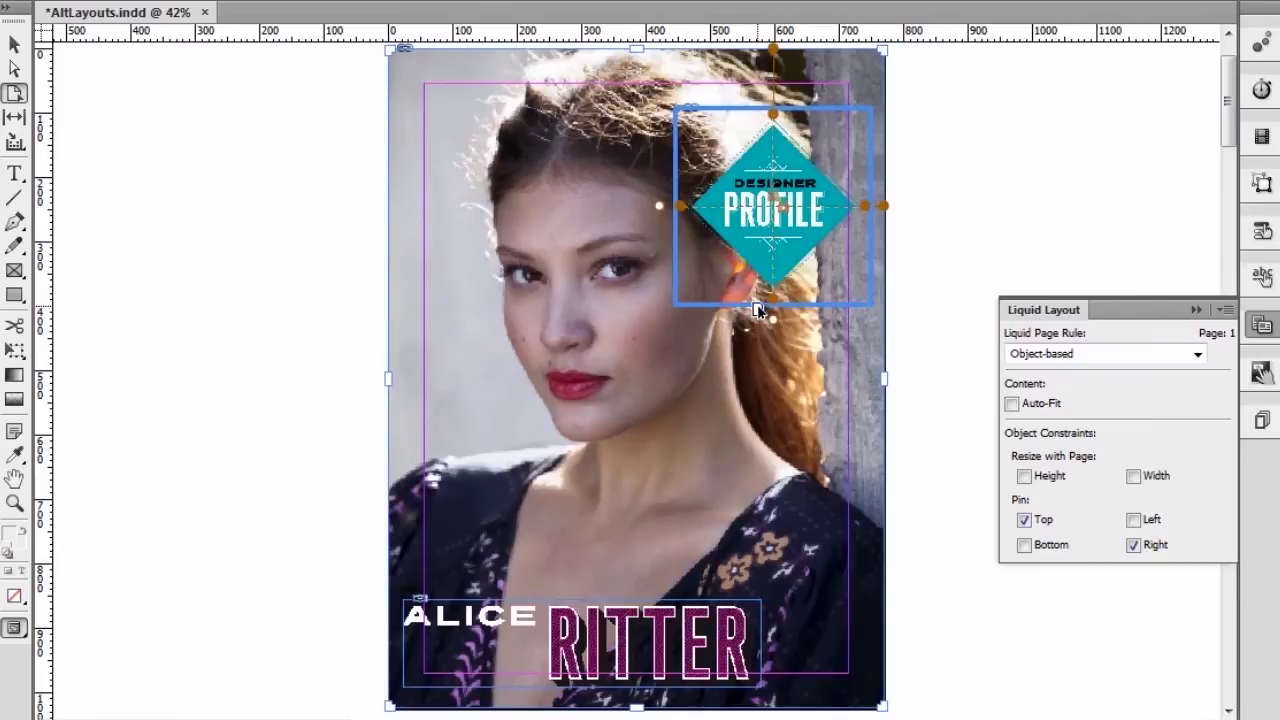